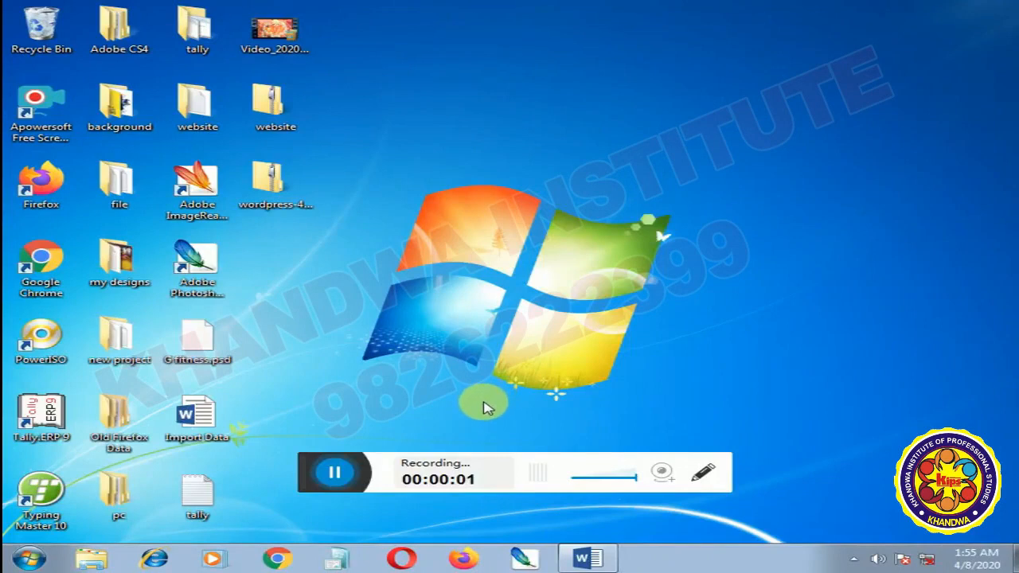
Restore the PC PACKAGES document with its Unit-3 outline from the taskbar
left_click(587, 557)
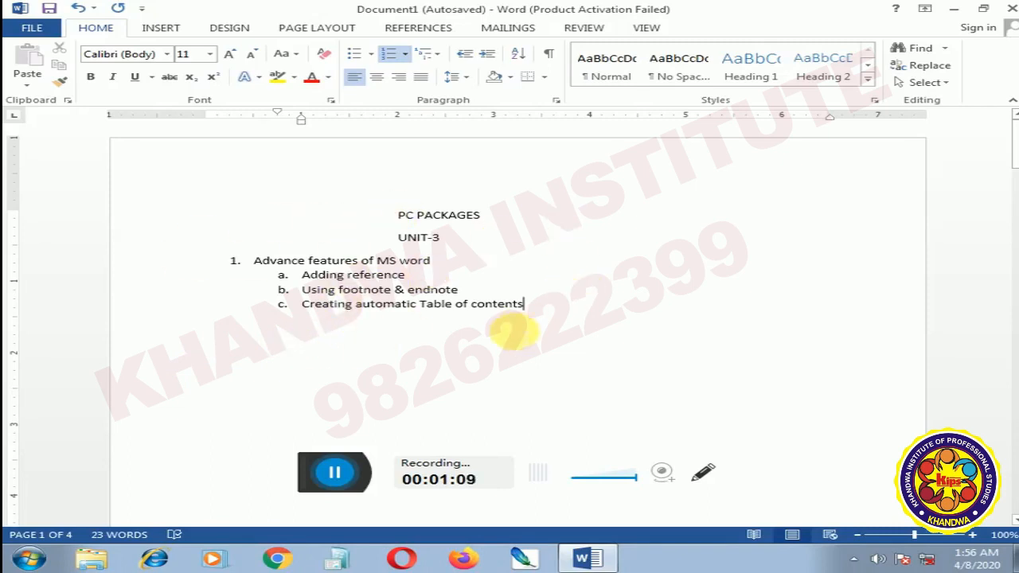
End the numbered list, leaving a blank unnumbered line below the Unit-3 outline
key("Return")
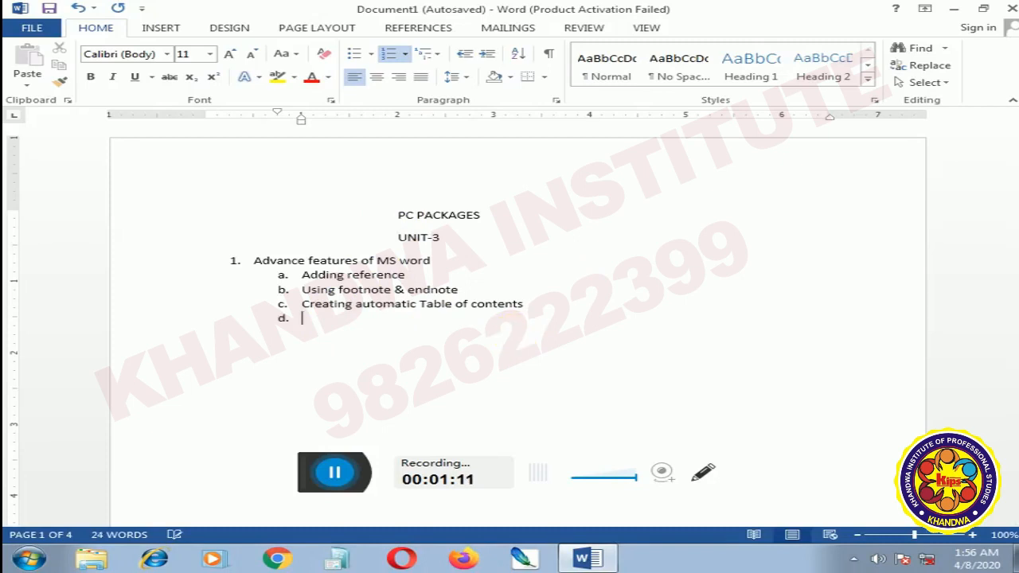
key("shift+Tab")
key("Return")
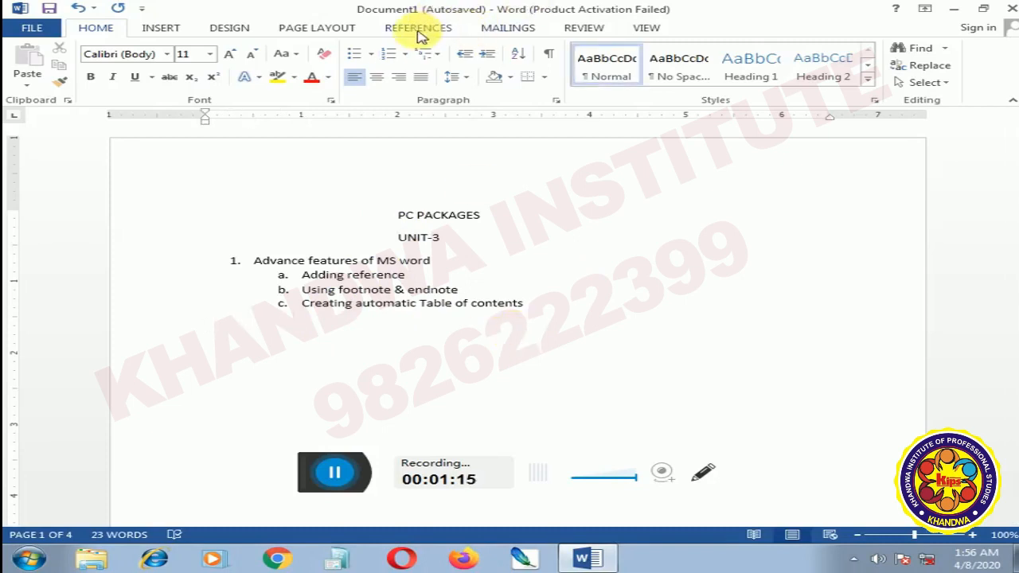
On the References tab, insert a Bibliography, then delete its no-sources sentence
left_click(421, 30)
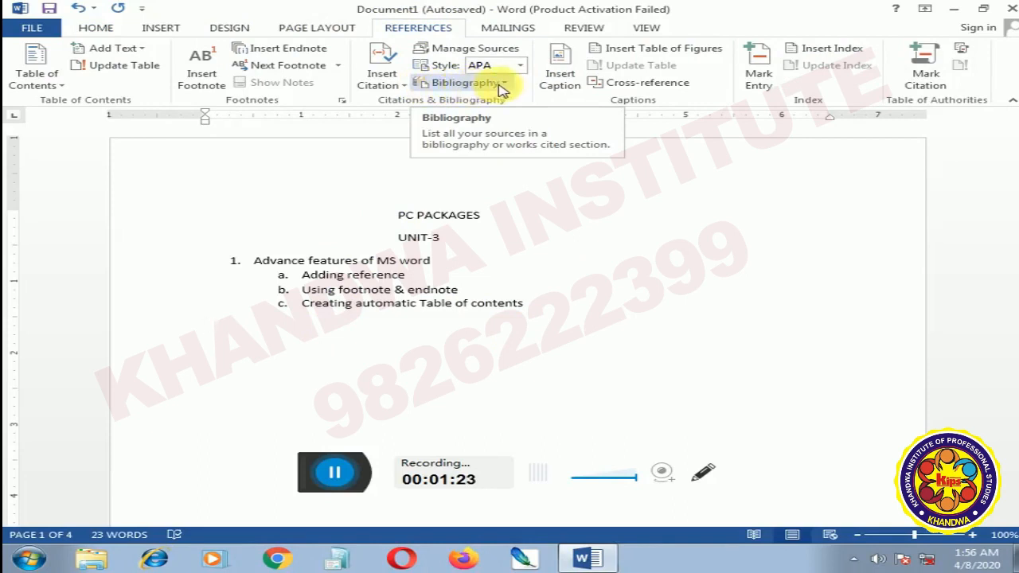
left_click(504, 86)
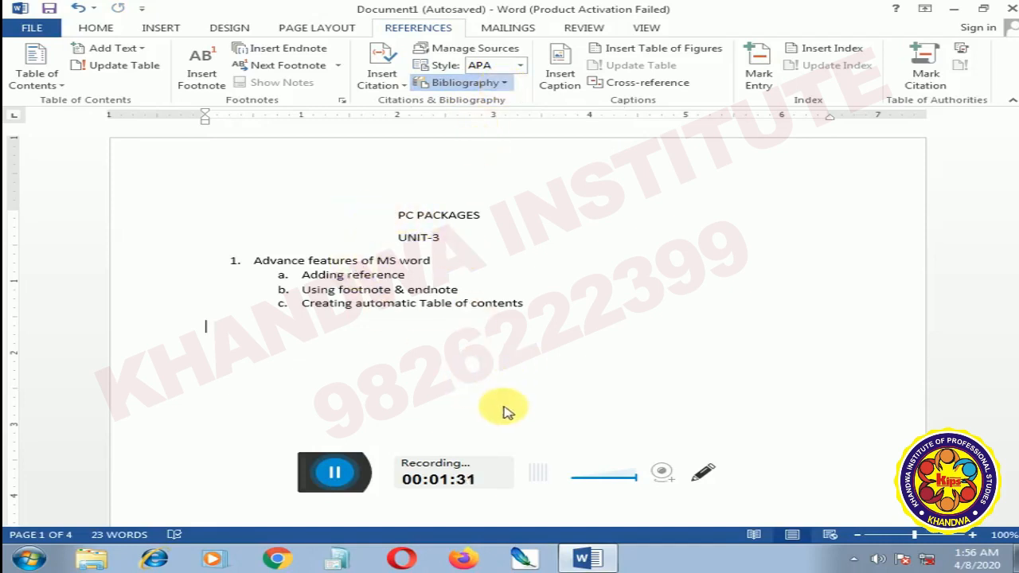
left_click(505, 406)
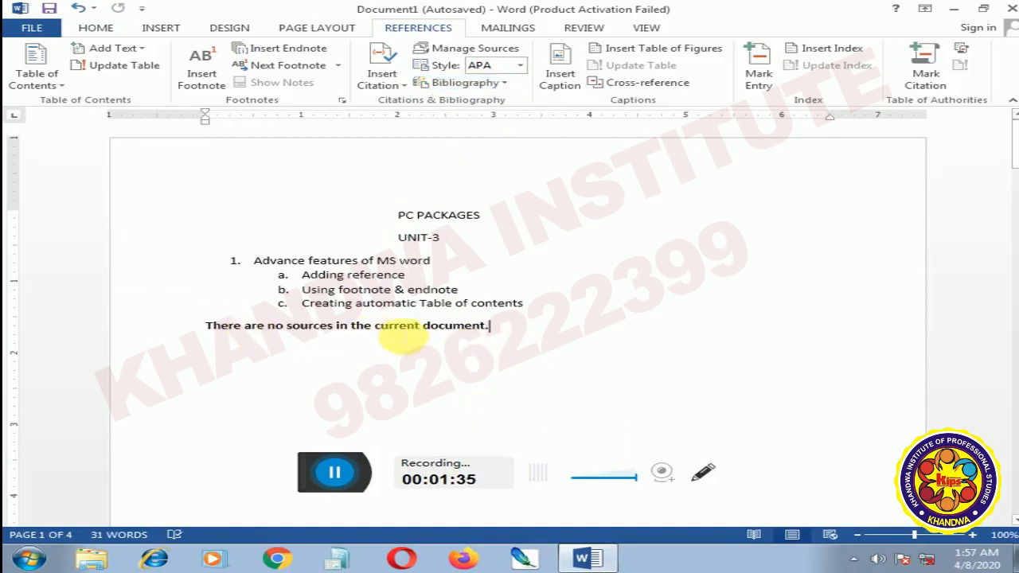
key("shift+Home")
key("BackSpace")
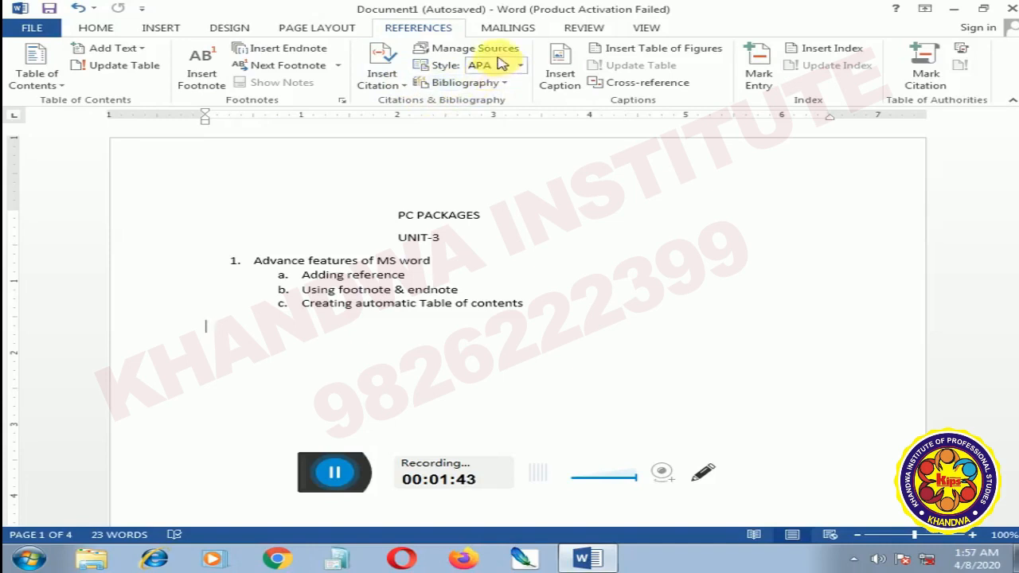
Check Manage Sources, then open Create Source through Insert Citation > Add New Source
left_click(482, 49)
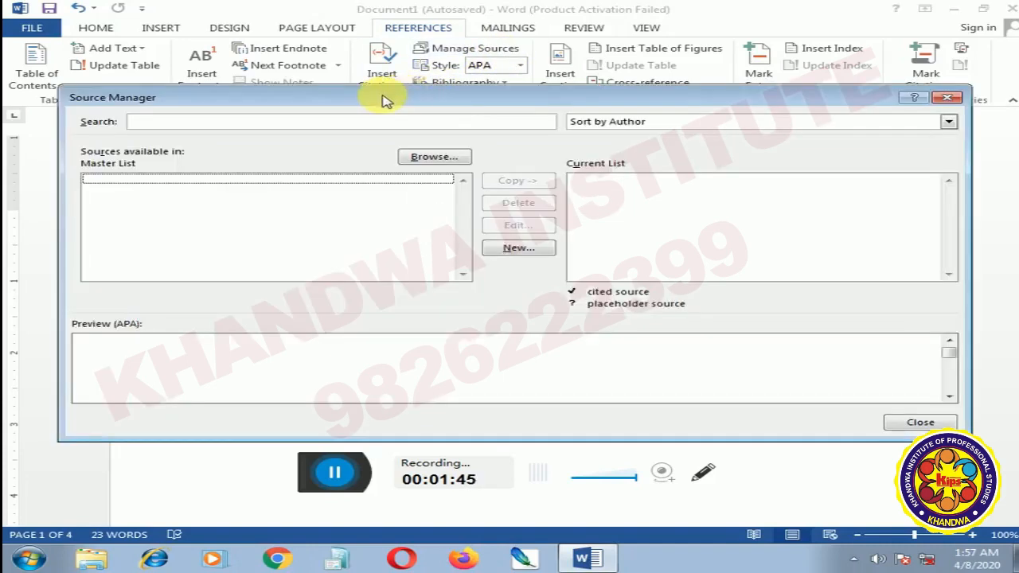
left_click(941, 97)
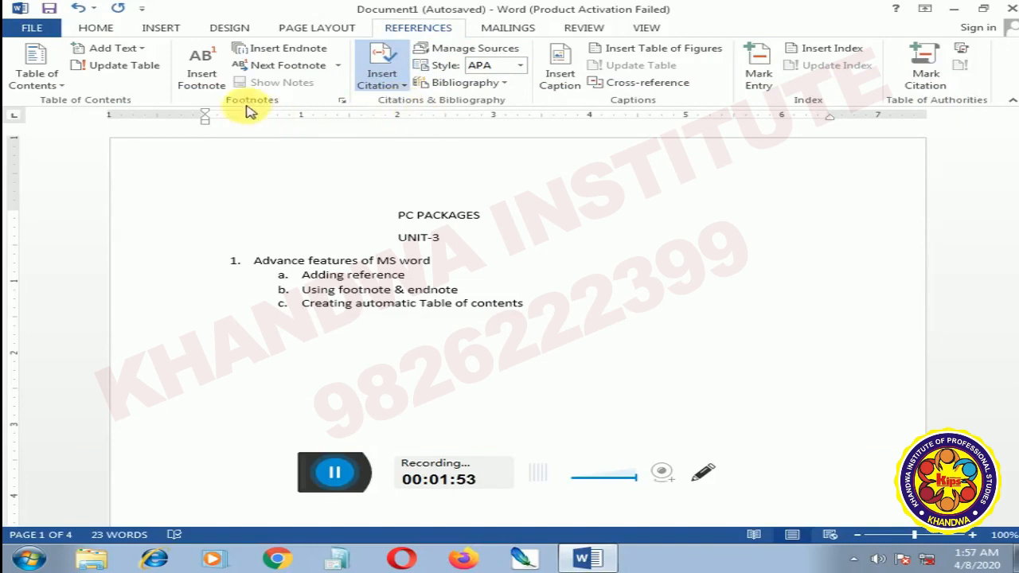
left_click(407, 107)
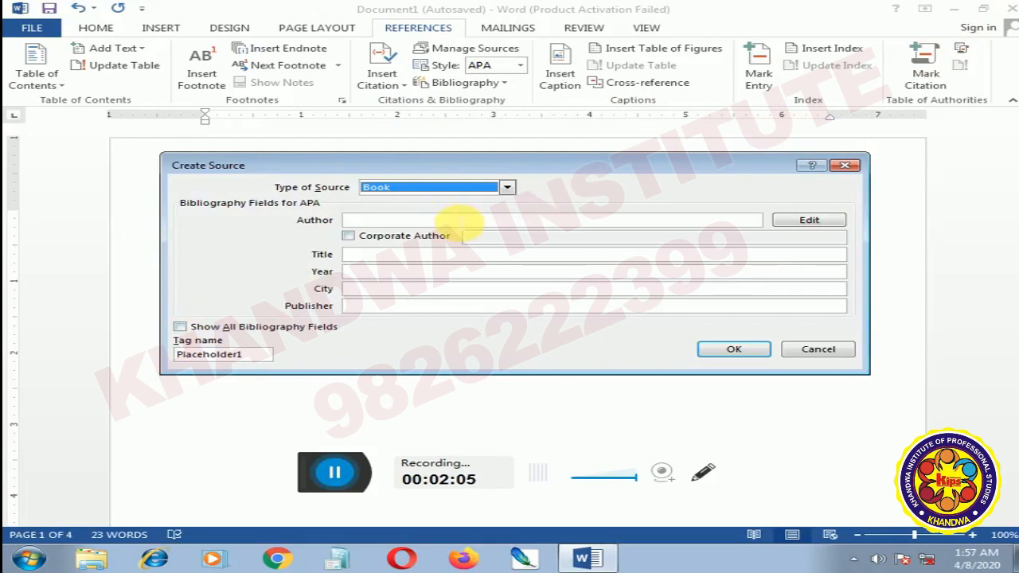
Enter the author's name in the source's Author field, fixing typos
left_click(460, 220)
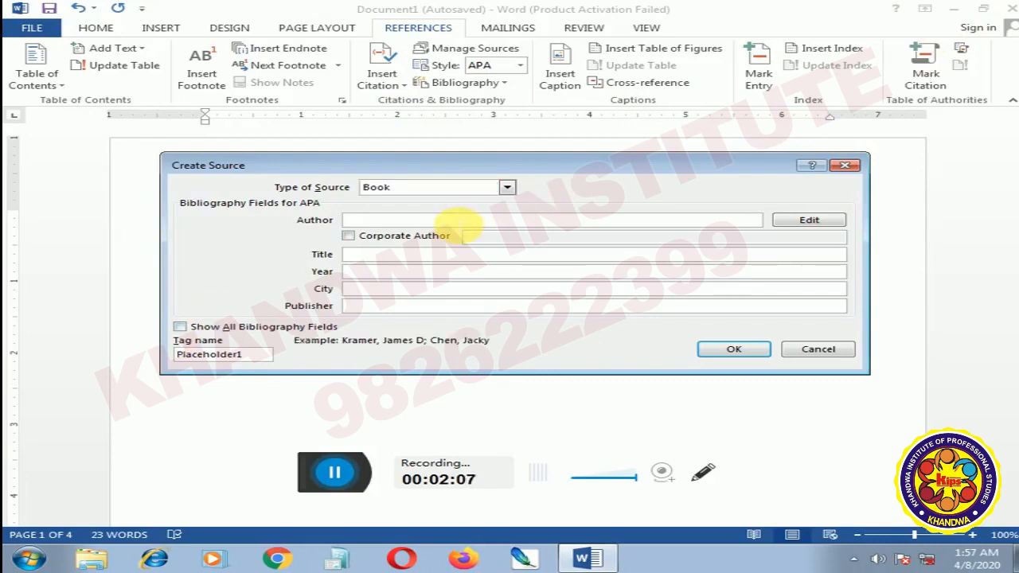
type("aam")
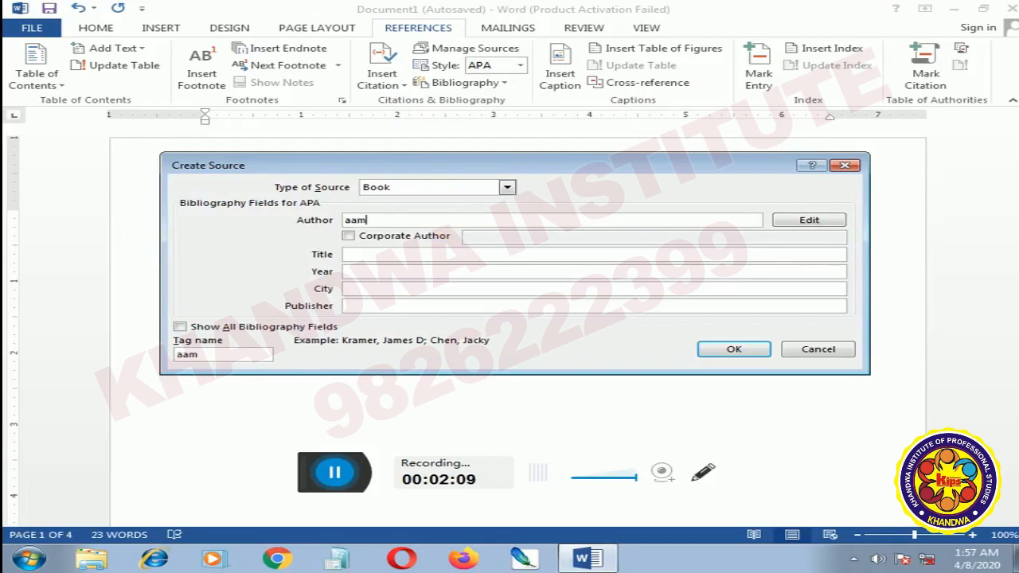
type("i")
key("BackSpace")
key("BackSpace")
key("BackSpace")
key("BackSpace")
type("ami")
type("t")
type(" vee")
key("BackSpace")
type("m")
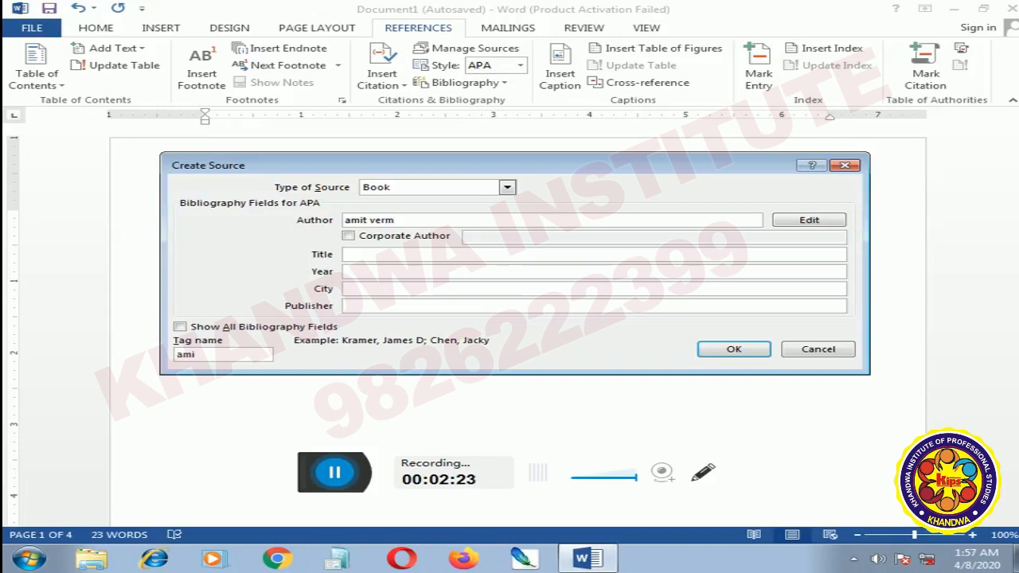
type("a")
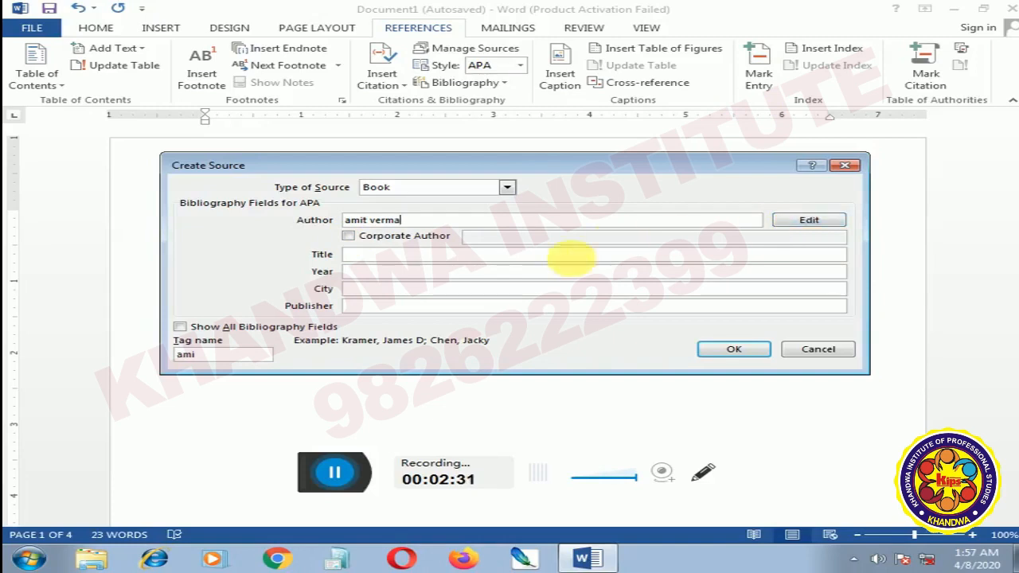
Enter the book title 'Bhopal the city of lakes'
left_click(434, 260)
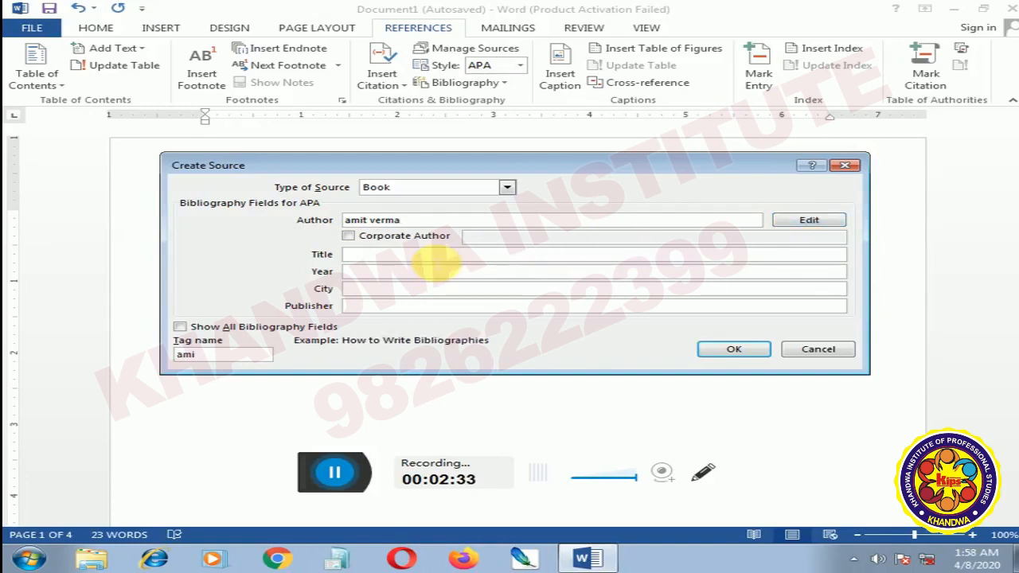
type("B")
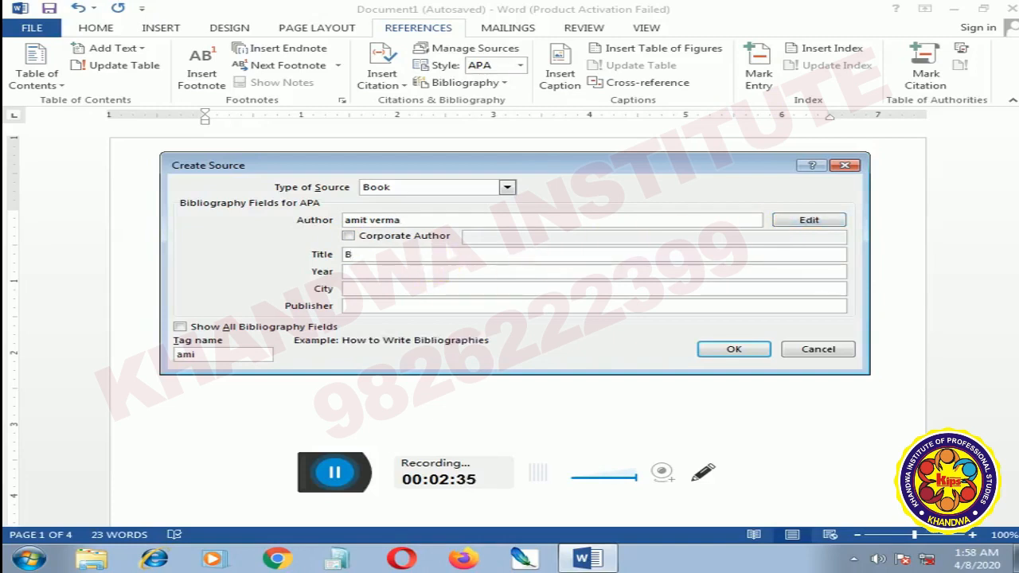
type("h")
type("op")
type("s")
type(" h")
key("BackSpace")
type("the s")
key("BackSpace")
key("BackSpace")
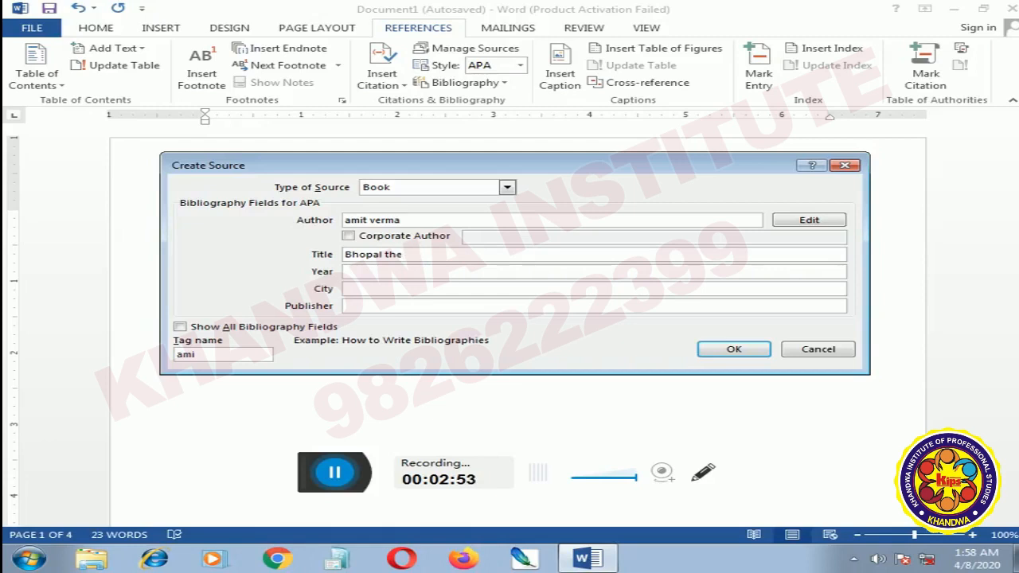
type("city of lakes")
Fill in year 2016, city 'bhopal' and the publisher name for the book source
left_click(443, 274)
type("201")
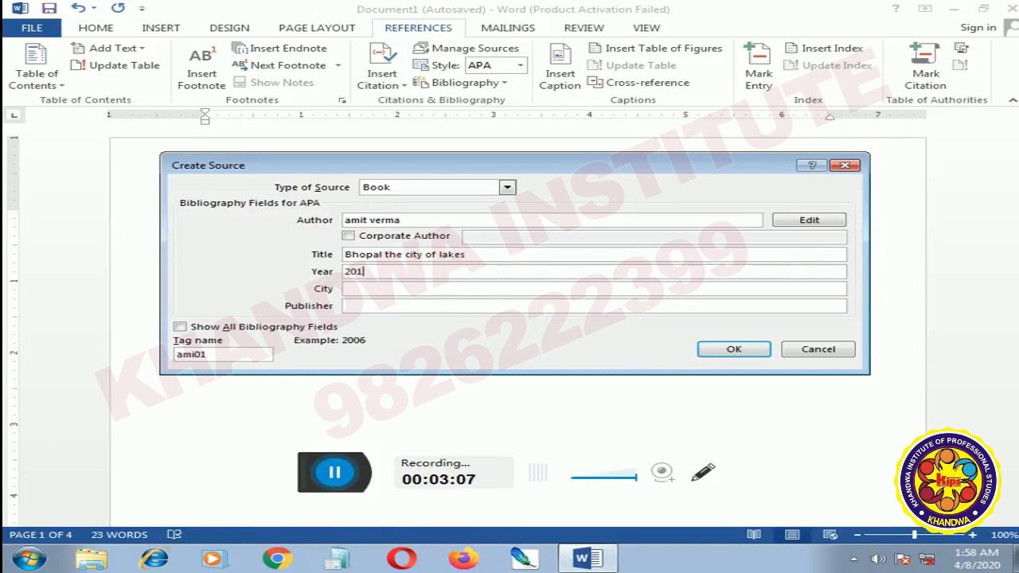
type("6")
left_click(410, 291)
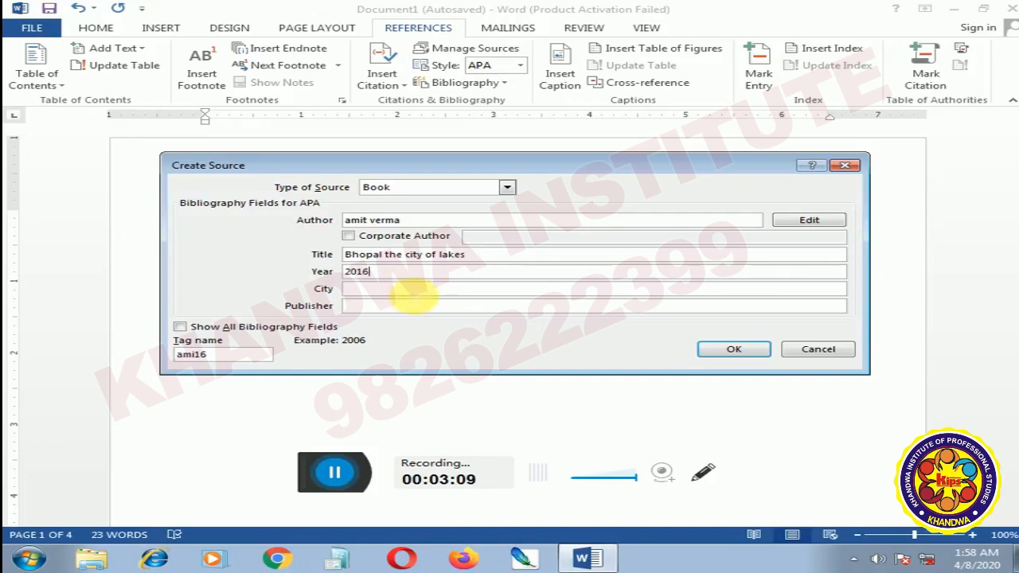
type("bhopal")
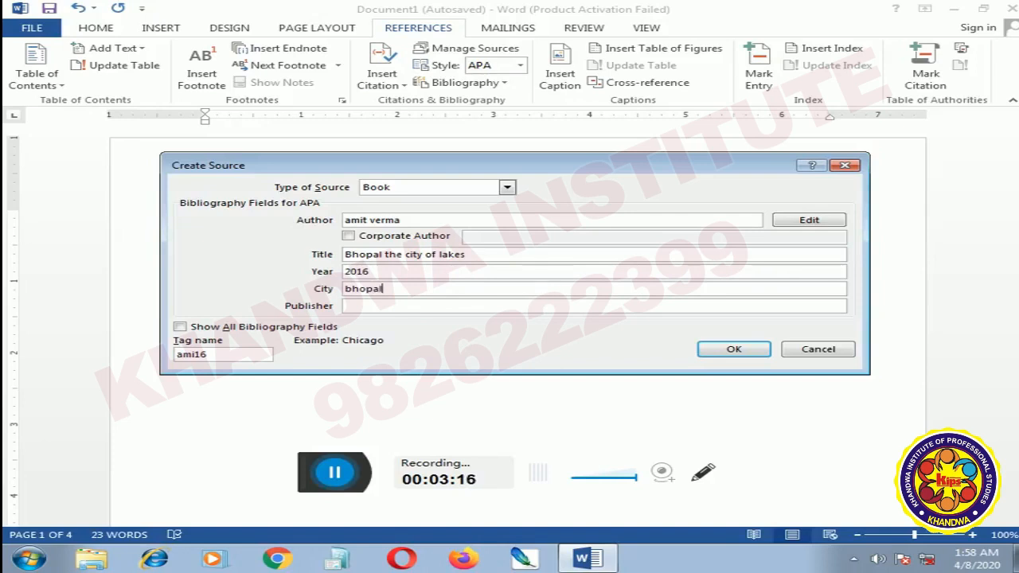
left_click(424, 307)
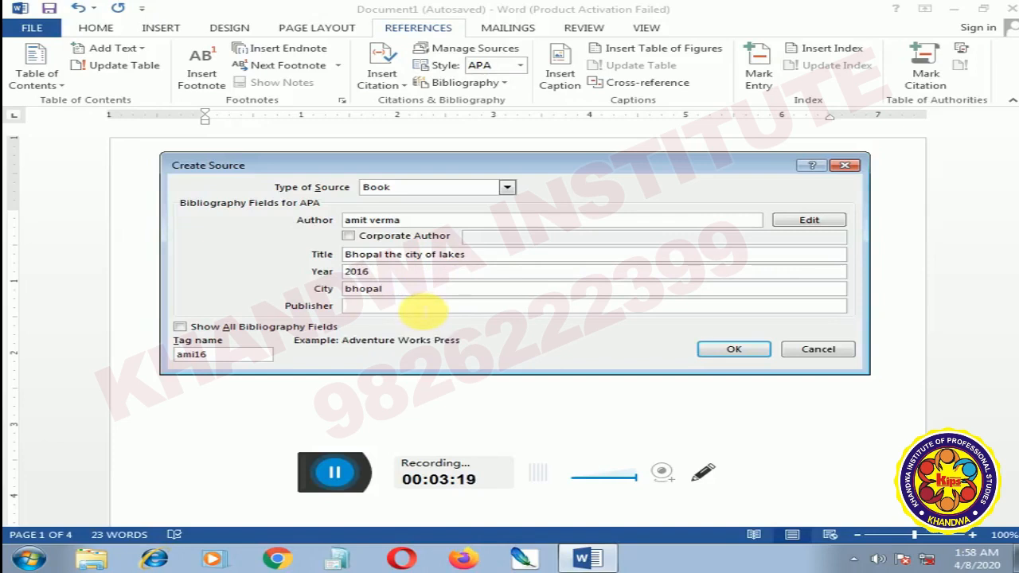
type("ra")
type("j pu")
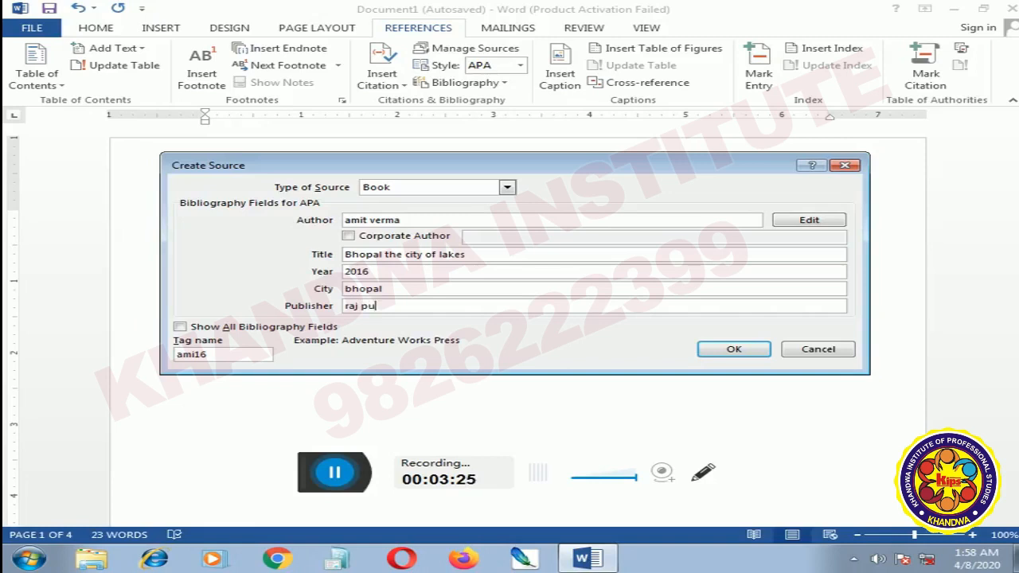
type("blisher")
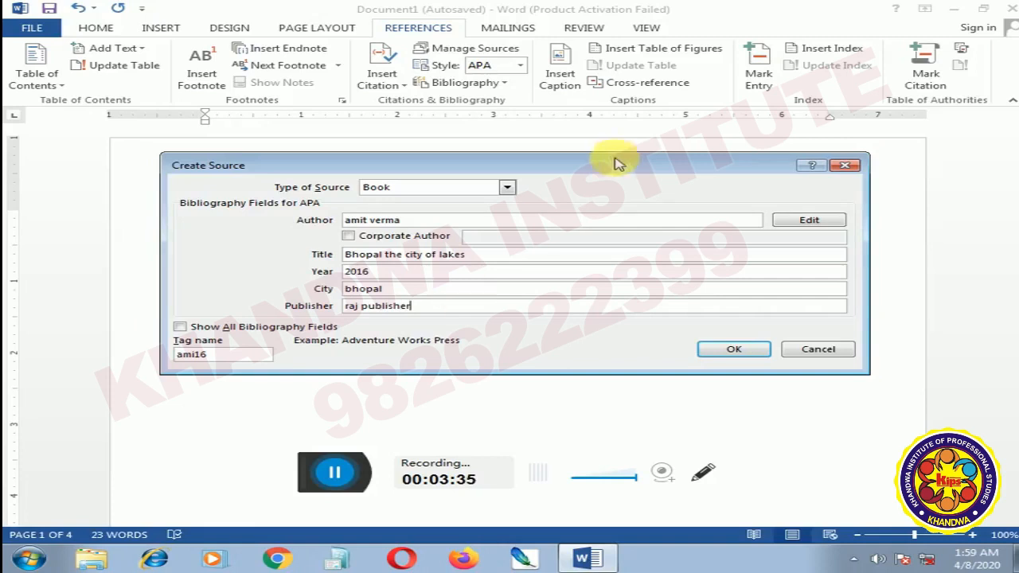
Review all bibliography fields, return to recommended fields, and save the book source
left_click(181, 328)
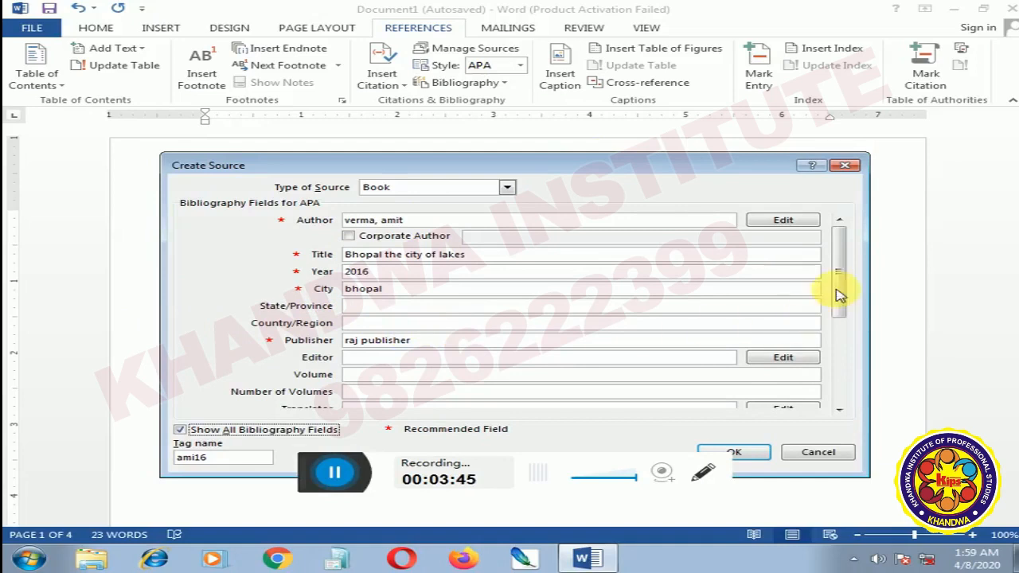
left_click_drag(846, 261, 838, 348)
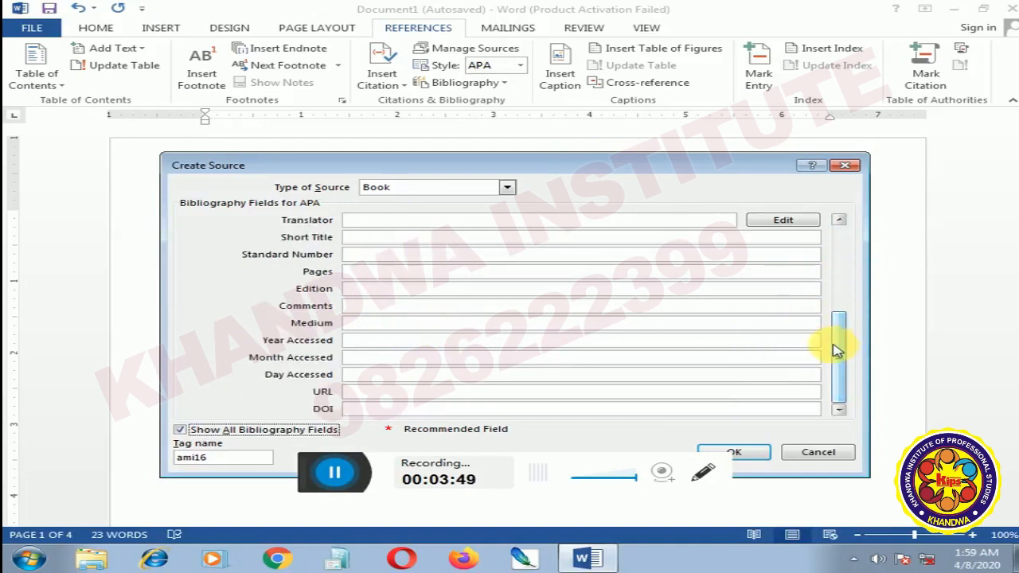
left_click_drag(841, 341, 824, 263)
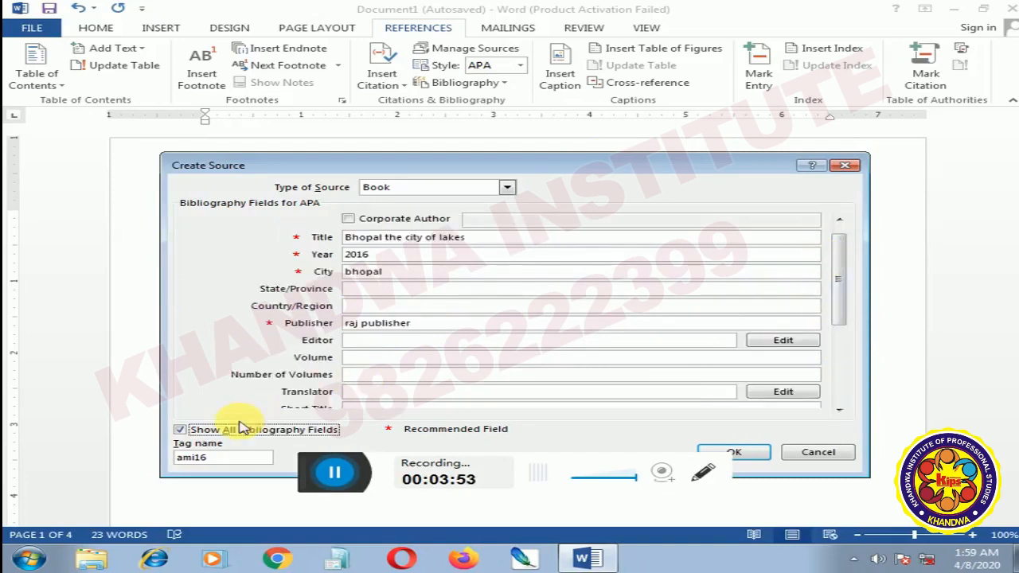
left_click(180, 430)
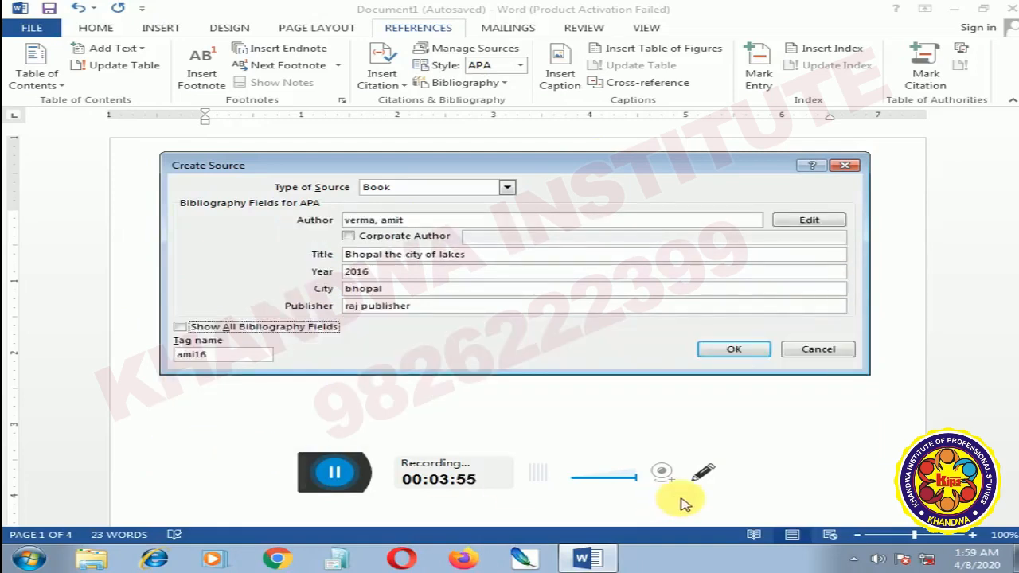
left_click(748, 352)
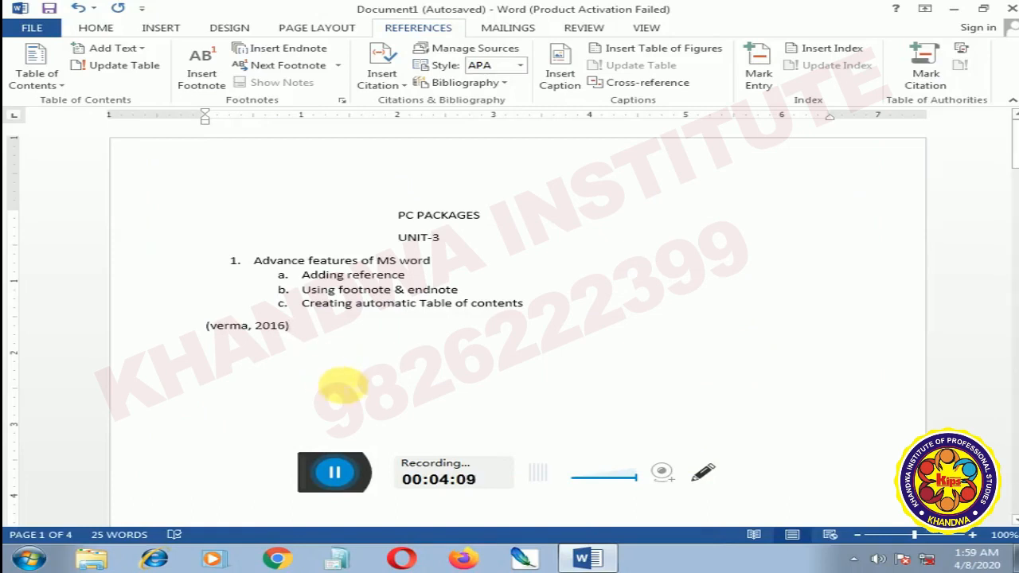
On a new line, insert the built-in Bibliography listing the 2016 'Bhopal the city of lakes' book
key("Return")
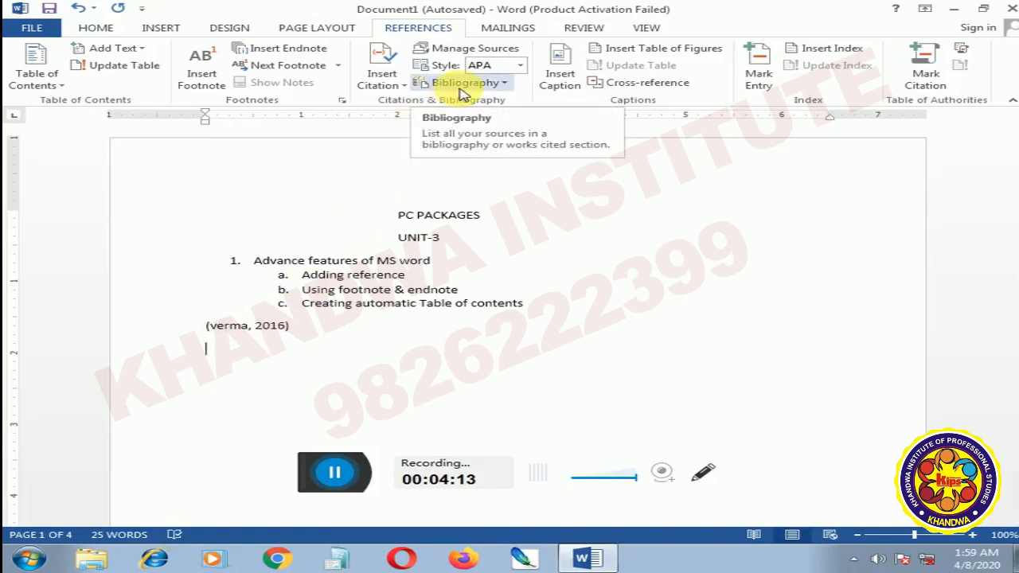
left_click(461, 88)
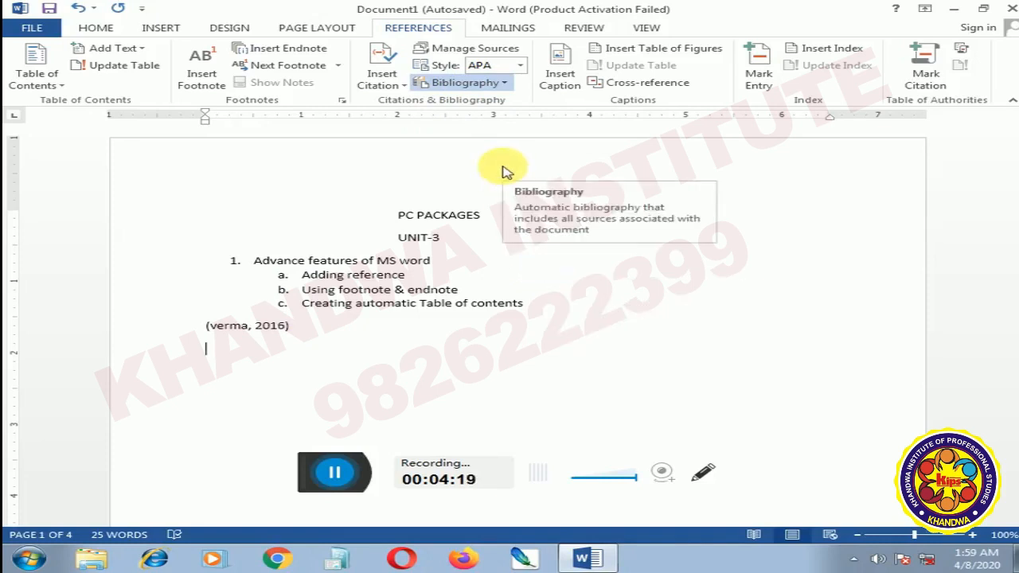
left_click(507, 171)
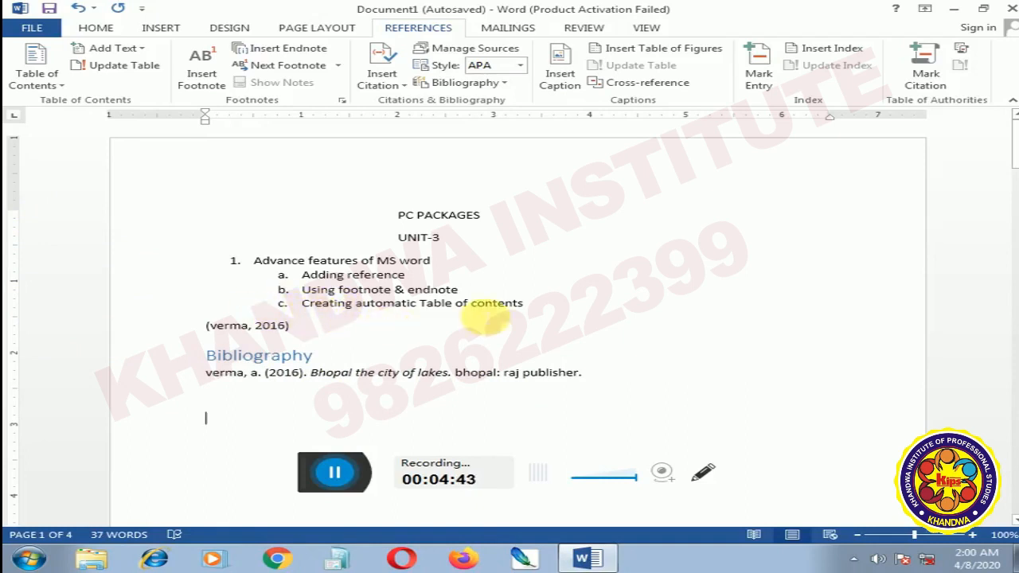
scroll(378, 341, "down", 1)
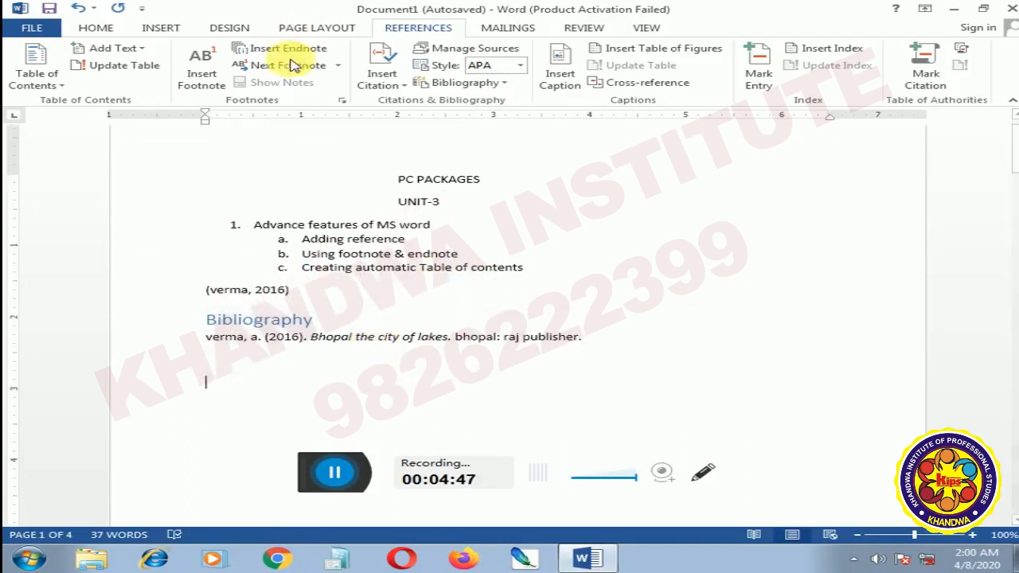
Create a new blank document
left_click(22, 27)
left_click(63, 99)
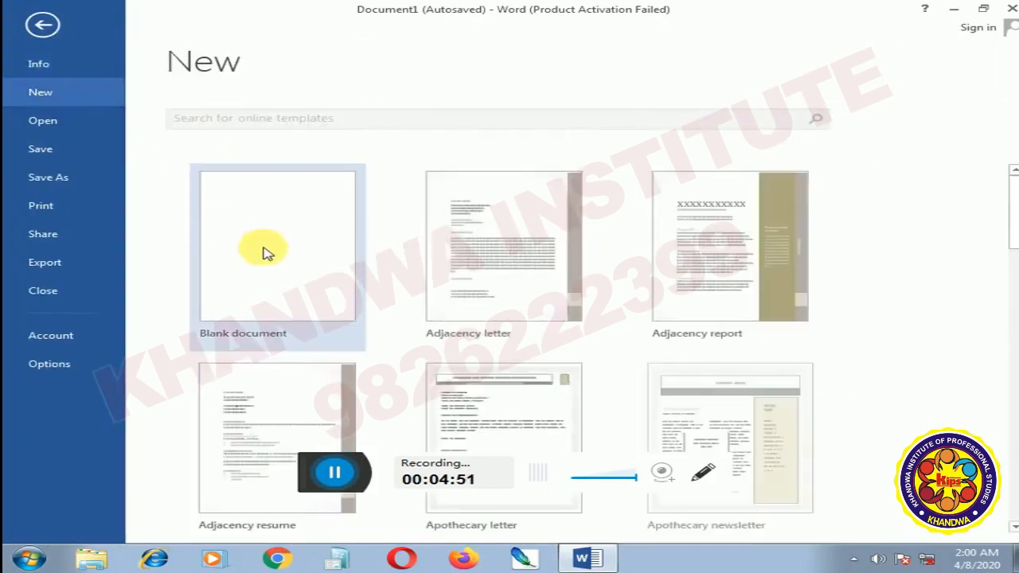
left_click(262, 250)
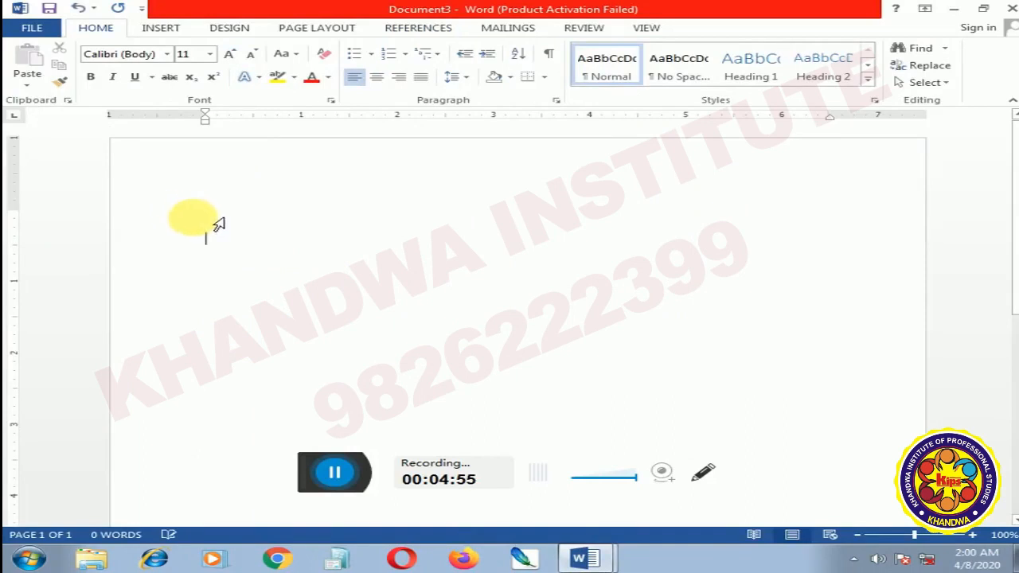
Add a tab-indented Heading 1 'Unit-1' at the top of page 2
key("Return")
key("Return")
key("Return")
key("Return")
key("Return")
key("Return")
key("Return")
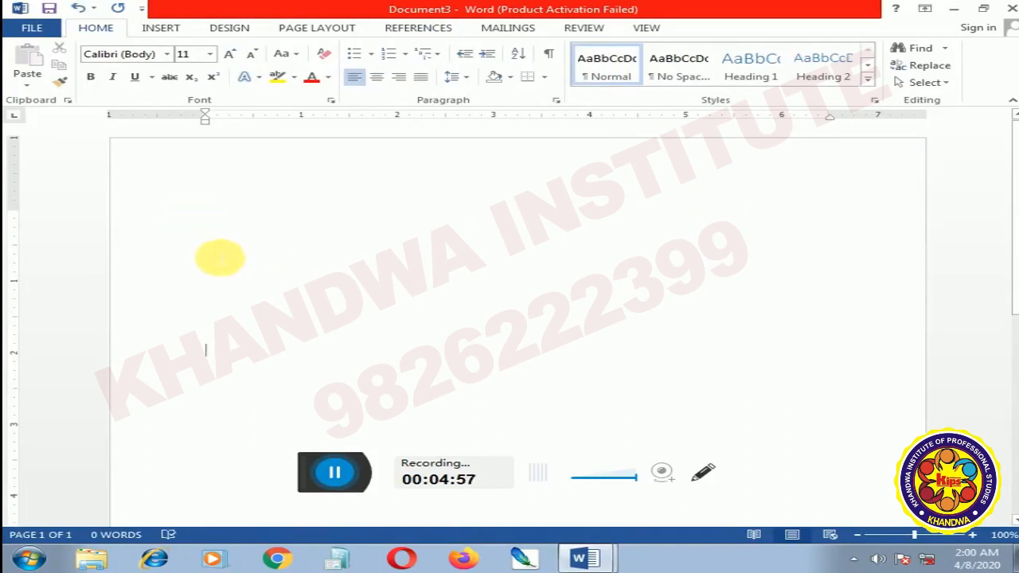
key("Return")
key("Return")
key("Return")
key("Return")
key("Return")
key("Return")
key("Return")
key("Return")
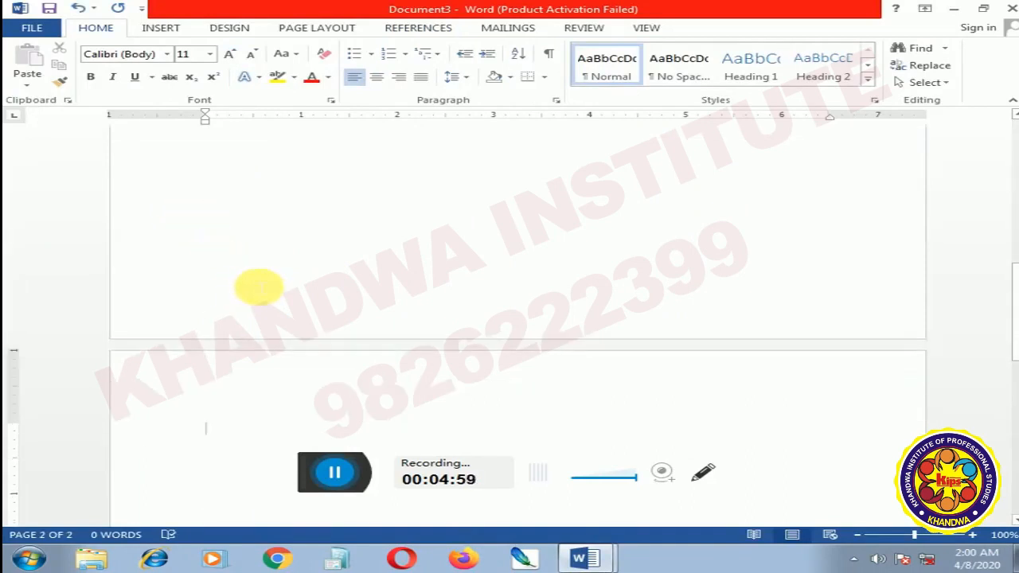
scroll(267, 283, "down", 1)
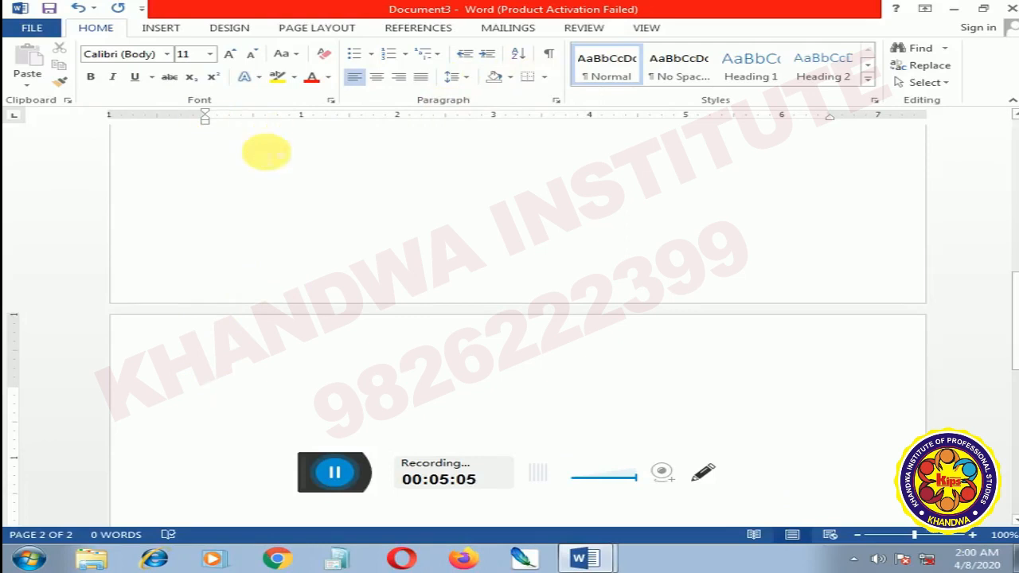
left_click(755, 80)
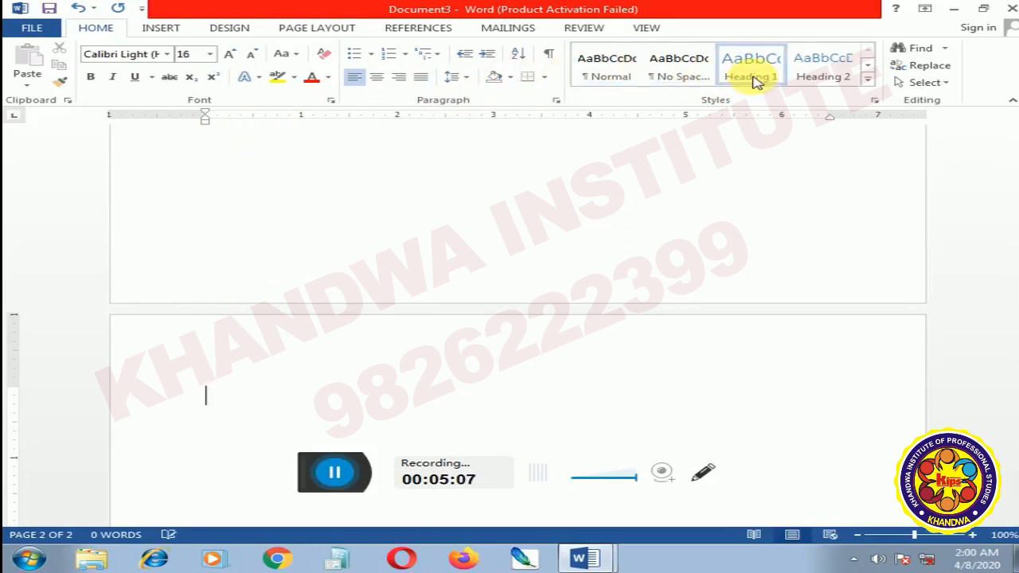
key("Tab")
key("Tab")
key("Tab")
key("Tab")
key("Tab")
key("Tab")
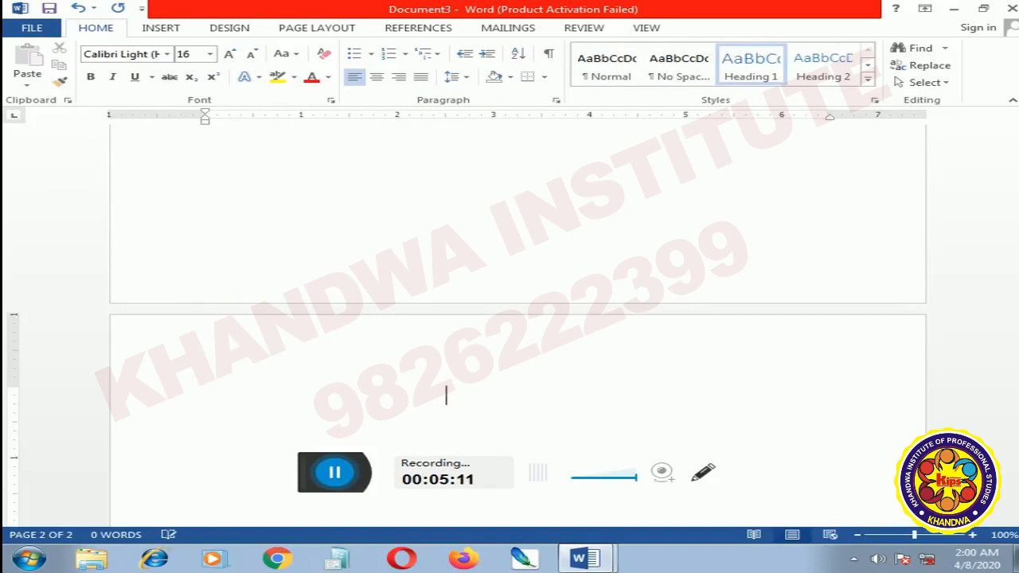
type("Unn")
key("BackSpace")
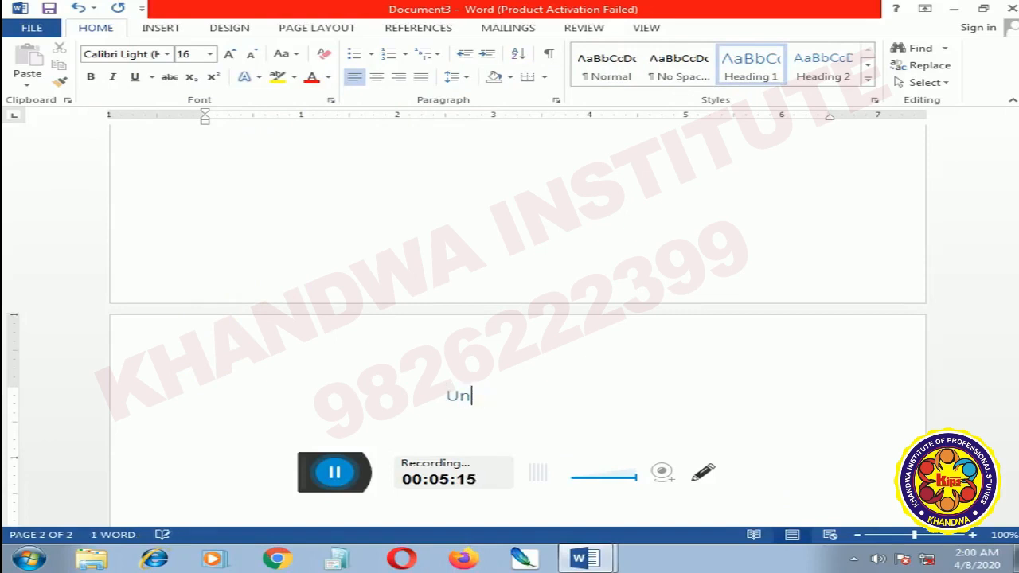
type("it-1")
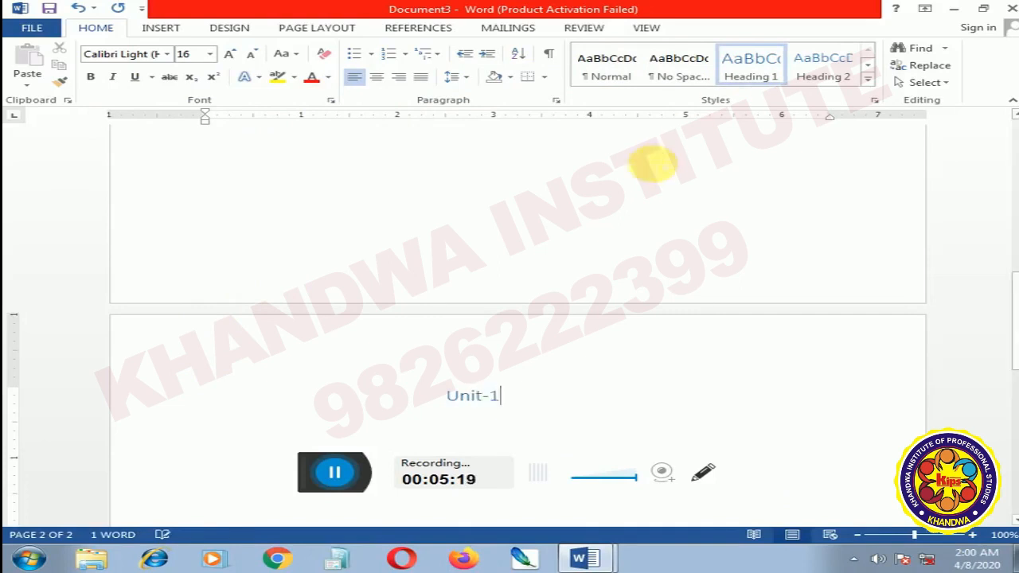
scroll(602, 262, "down", 4)
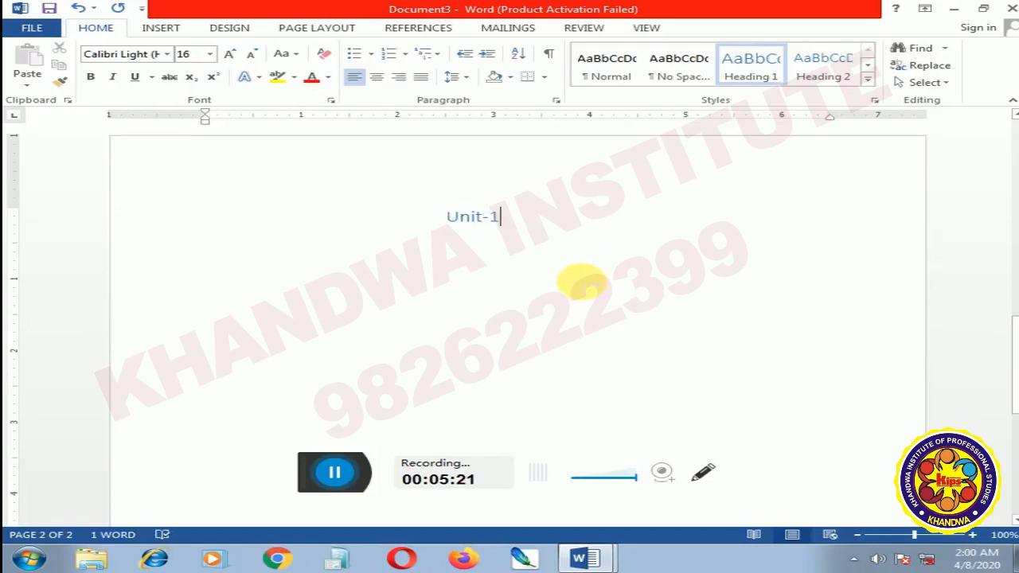
Insert a page break and add a tab-indented Heading 1 'Unit-2' on page 3
key("ctrl+Return")
scroll(474, 309, "down", 2)
key("Tab")
key("Tab")
key("Tab")
key("Tab")
key("Tab")
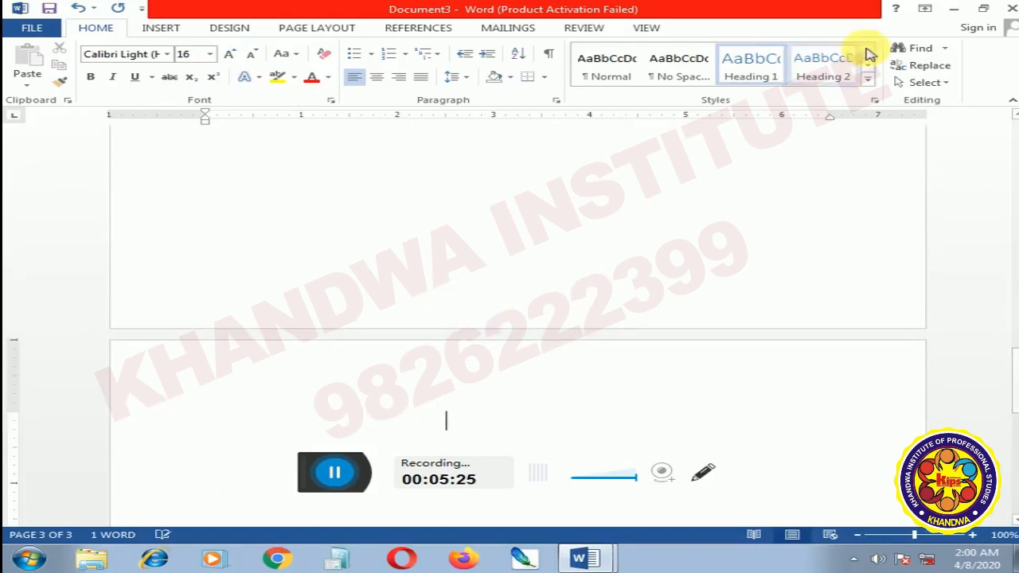
left_click(762, 74)
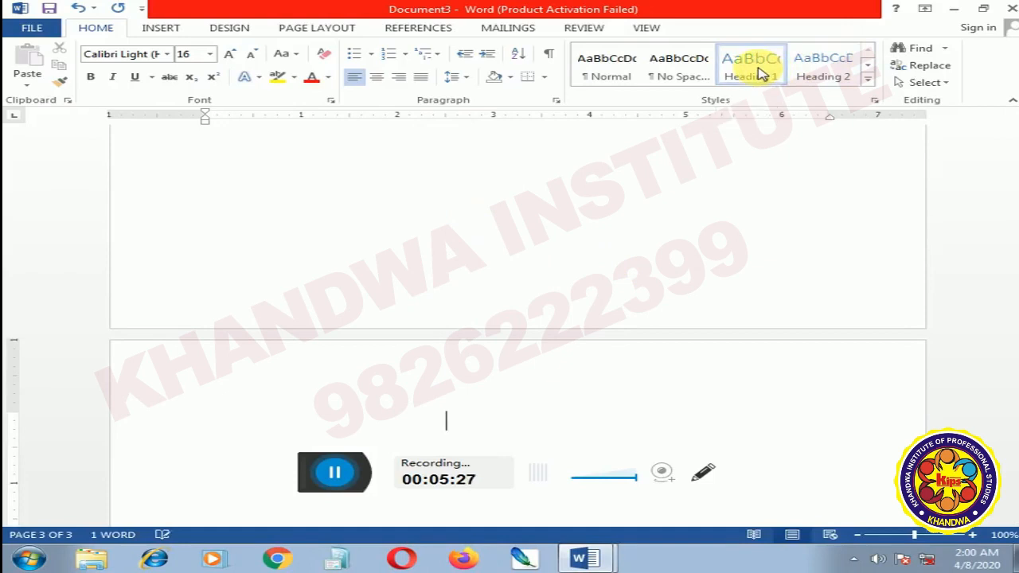
type("U")
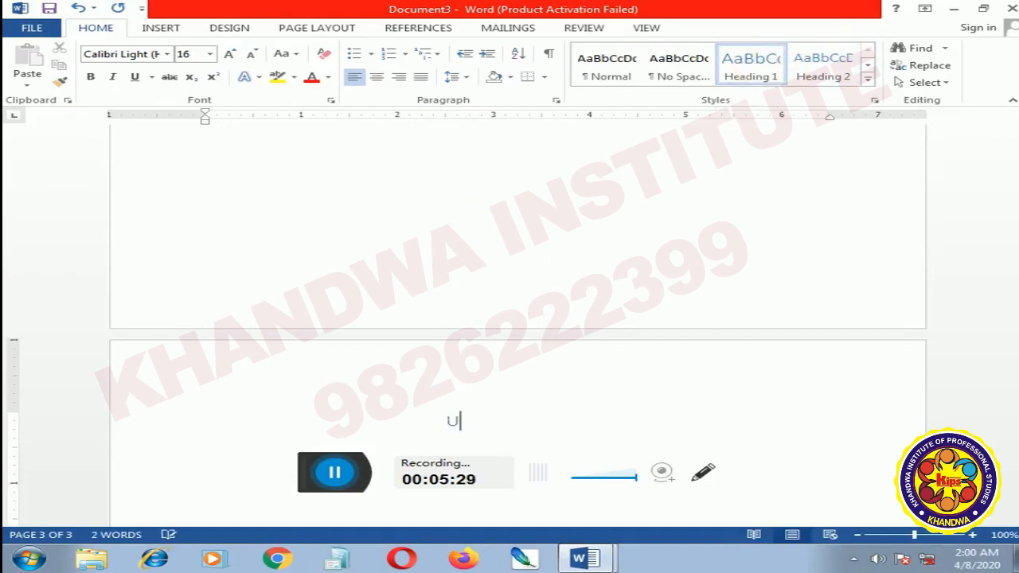
type("nit-2")
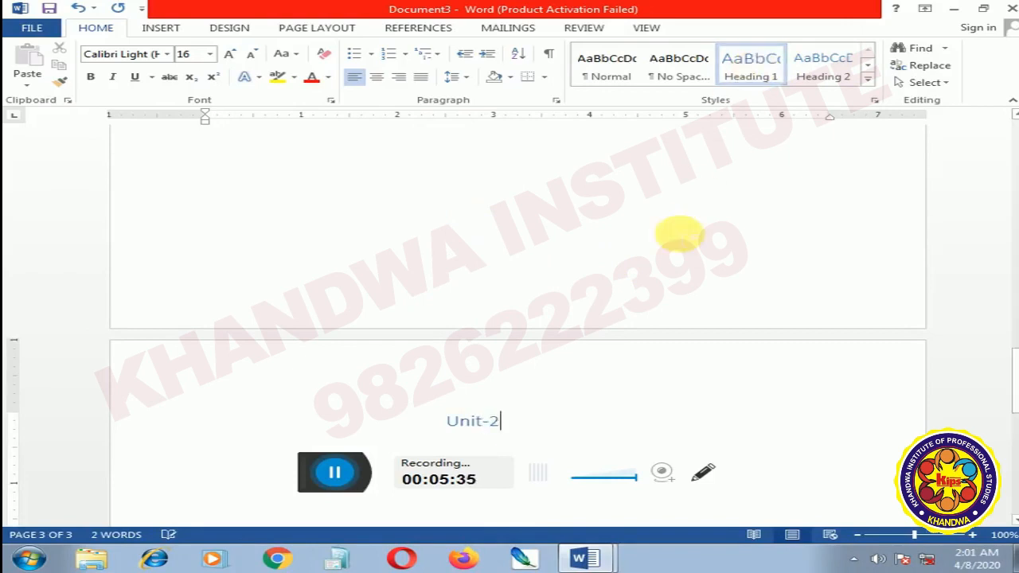
scroll(675, 237, "down", 3)
scroll(550, 281, "up", 15)
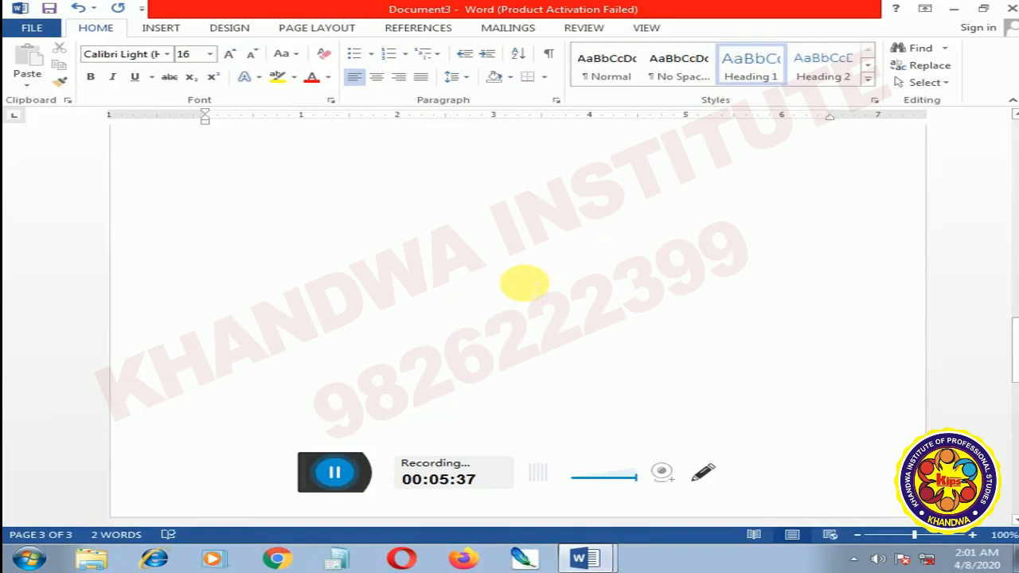
scroll(524, 282, "up", 10)
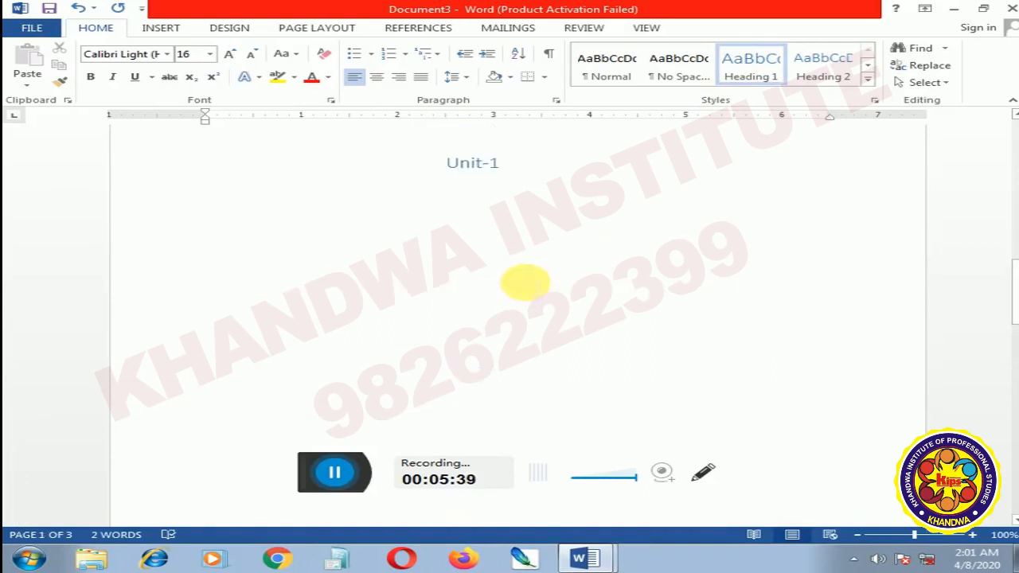
scroll(517, 281, "up", 15)
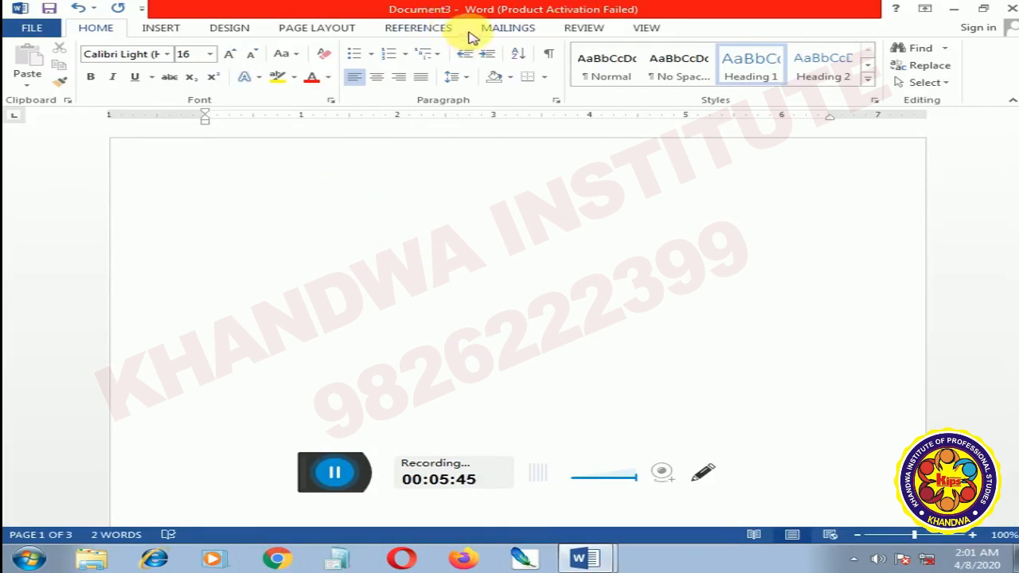
Insert Automatic Table 1 at the top of page 1, listing Unit-1 (page 2) and Unit-2 (page 3)
left_click(422, 28)
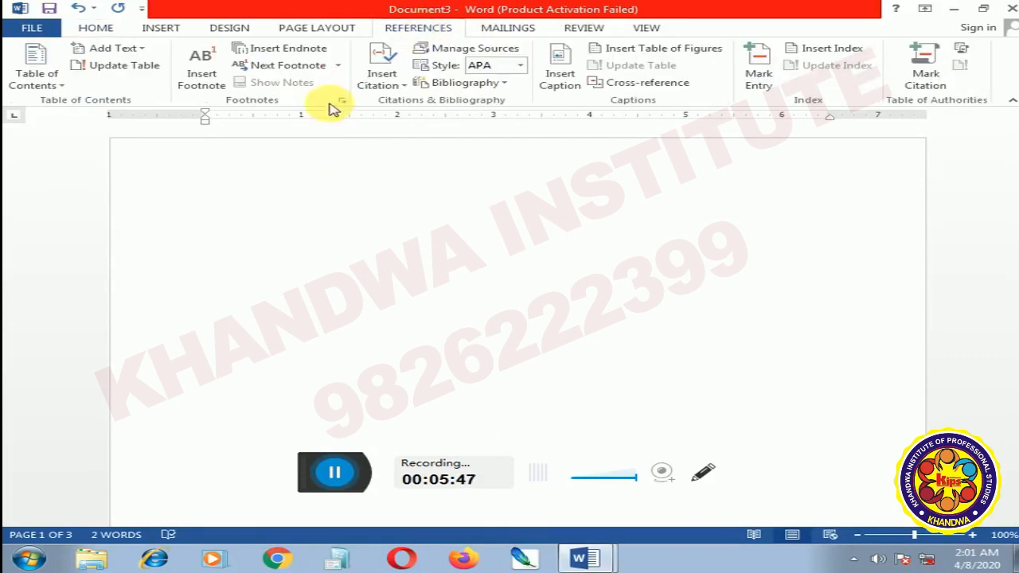
left_click(312, 216)
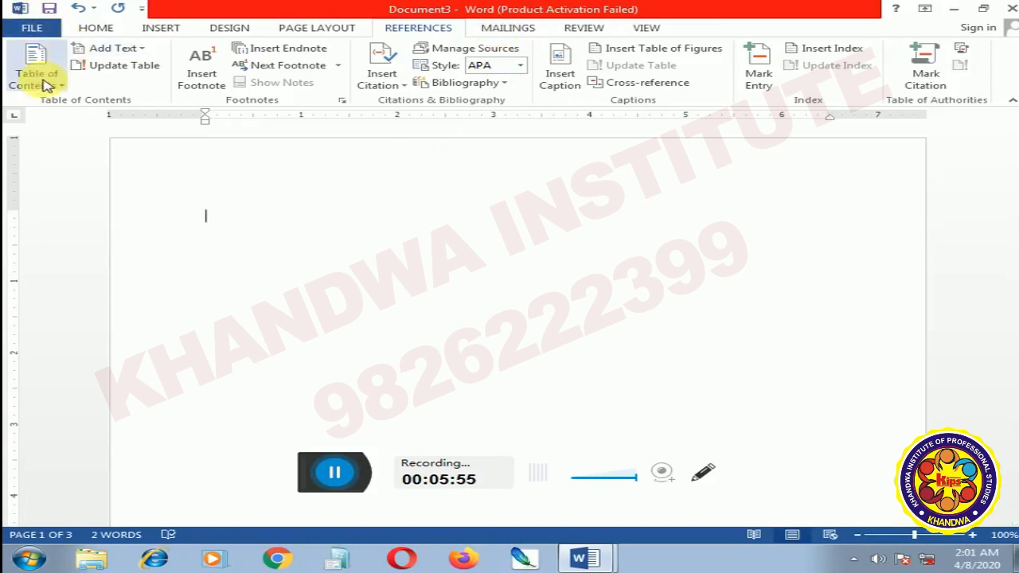
left_click(44, 84)
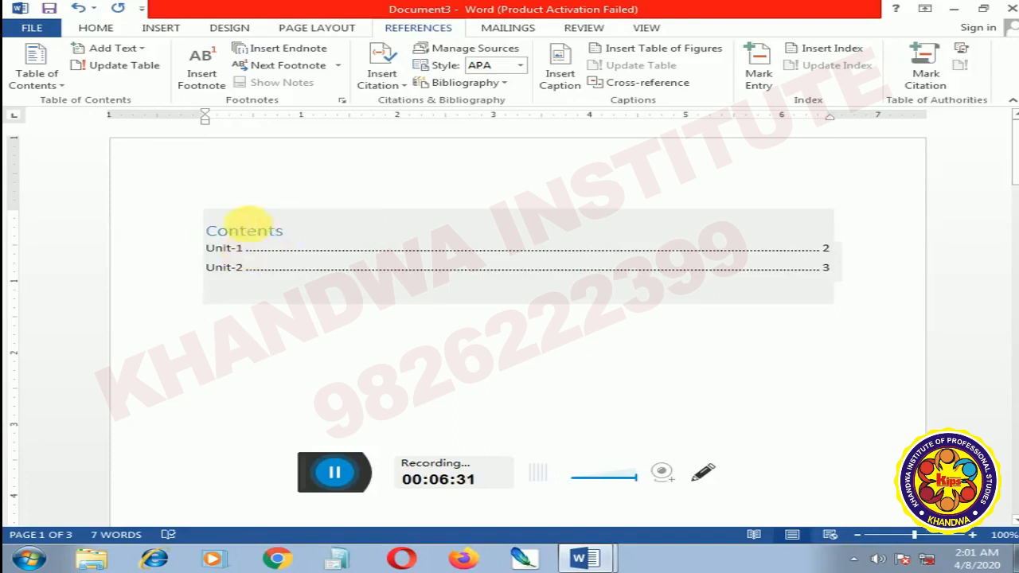
Test the Unit-1 contents entry's link to its heading
left_click(239, 253, "ctrl")
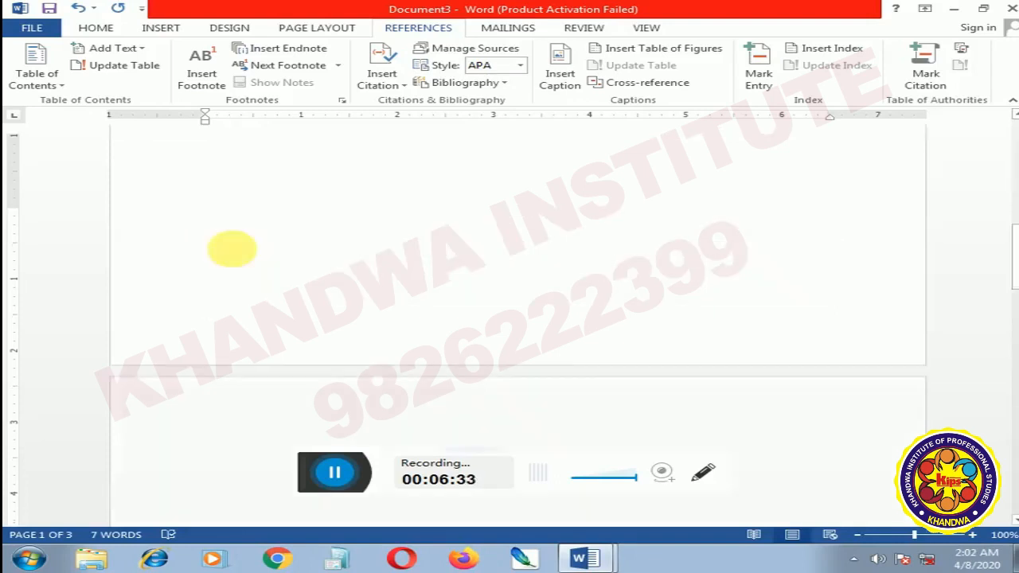
scroll(359, 265, "down", 5)
scroll(355, 263, "up", 5)
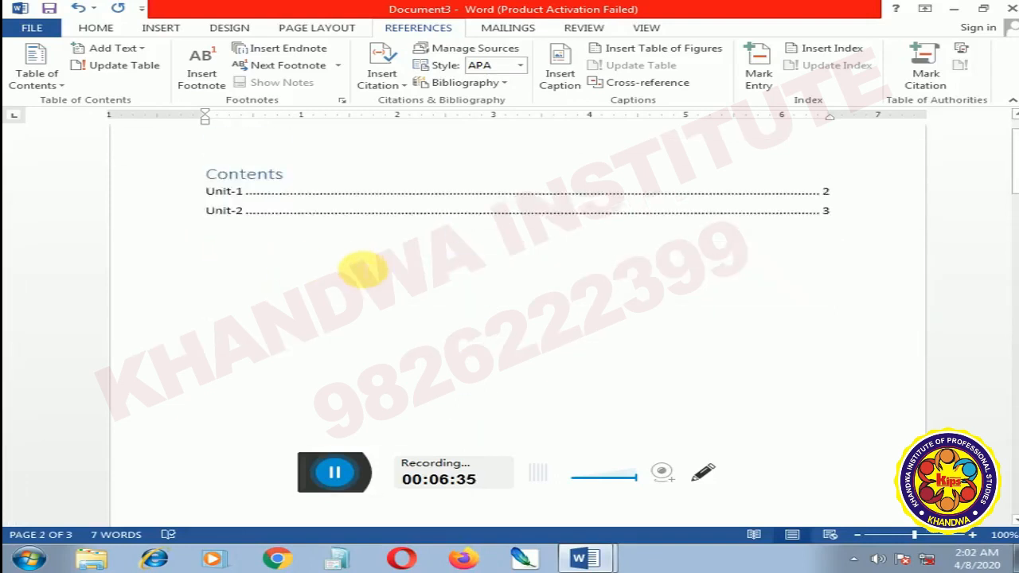
Rename the Contents title to INDEX, then return to the PC PACKAGES document
left_click(364, 268)
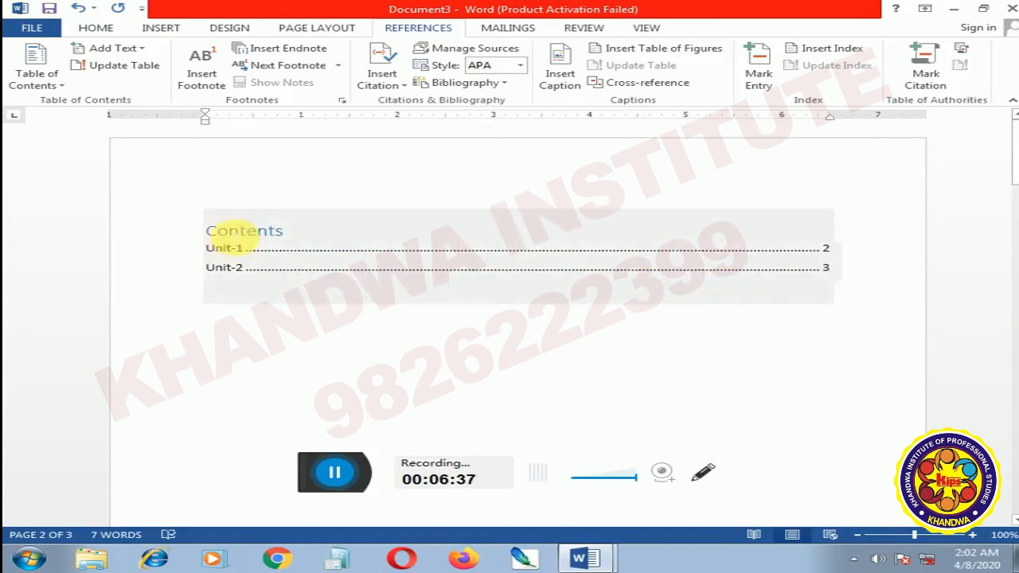
left_click(296, 230)
key("BackSpace")
key("BackSpace")
key("BackSpace")
key("BackSpace")
key("BackSpace")
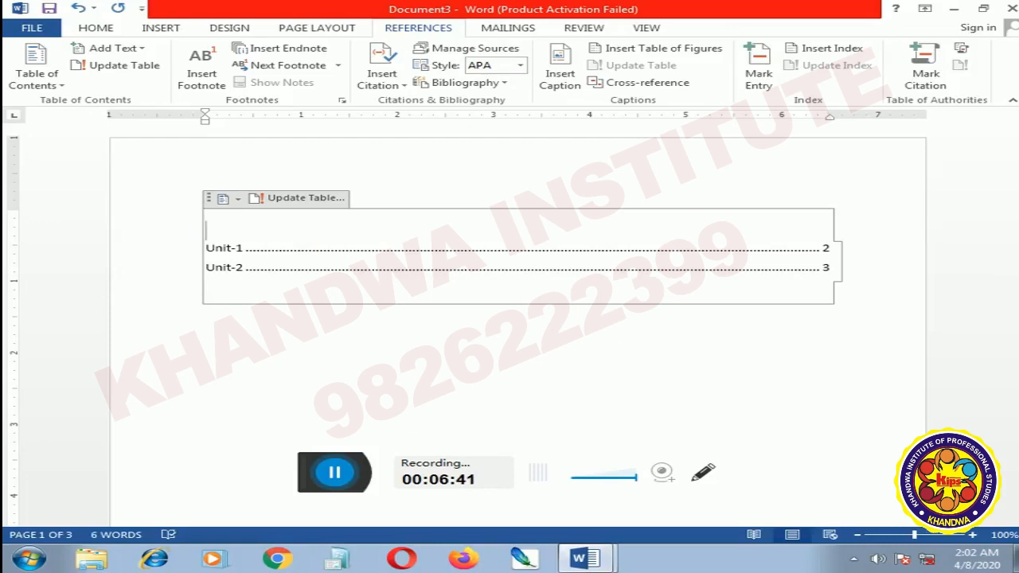
type("INDEX")
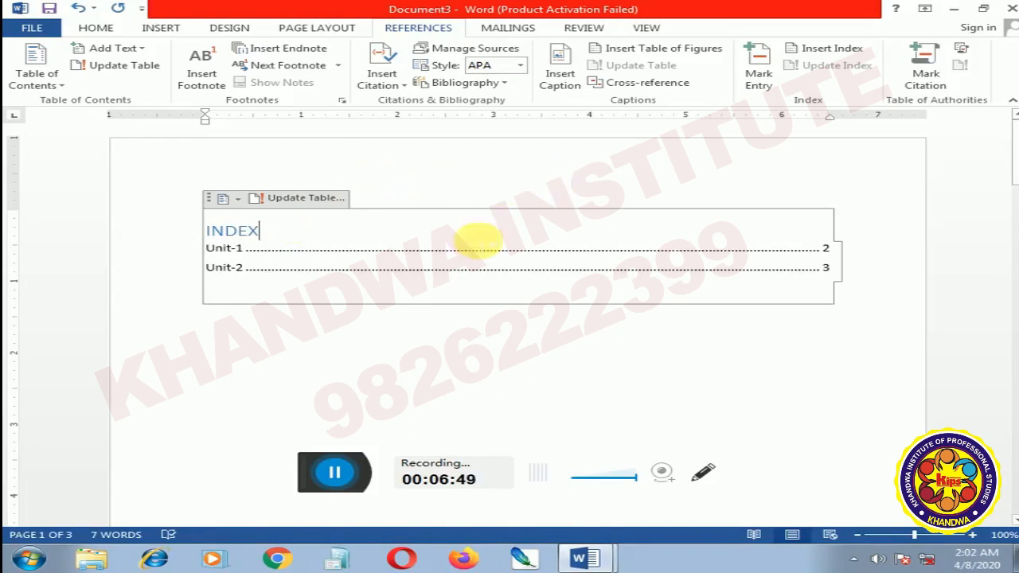
left_click(589, 551)
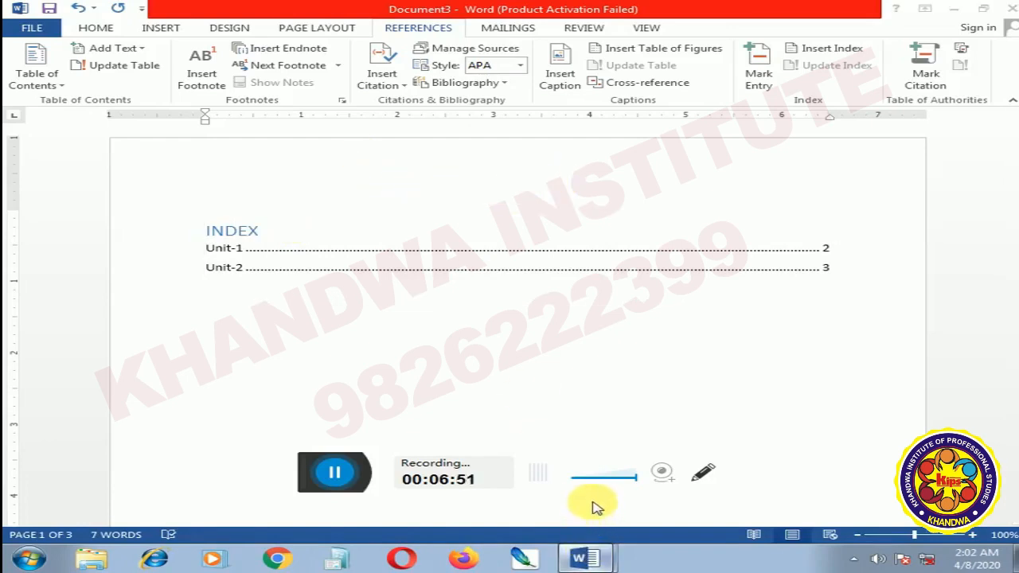
left_click(594, 495)
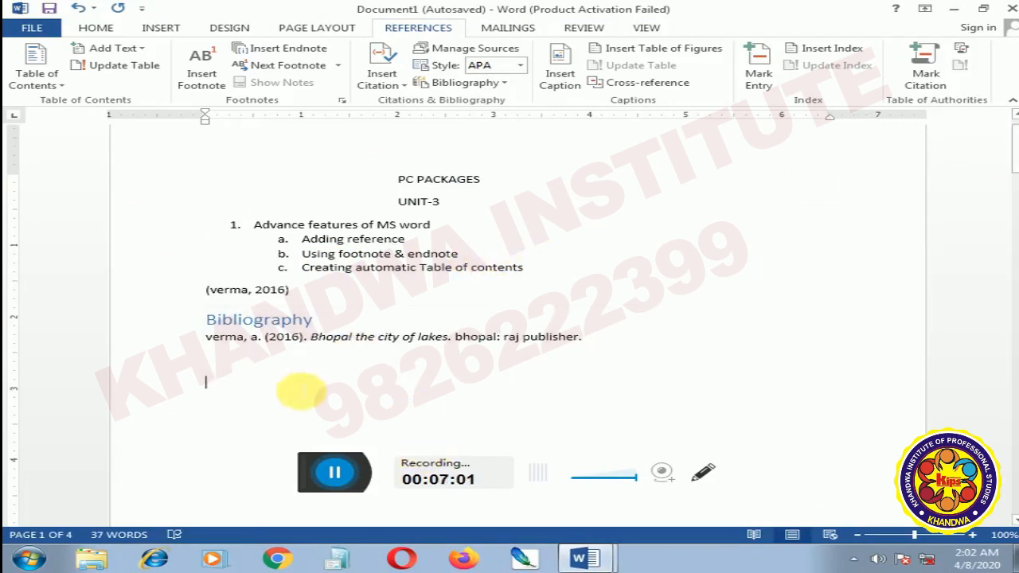
Switch to the INDEX document and place the cursor on the line below the contents table
left_click(581, 561)
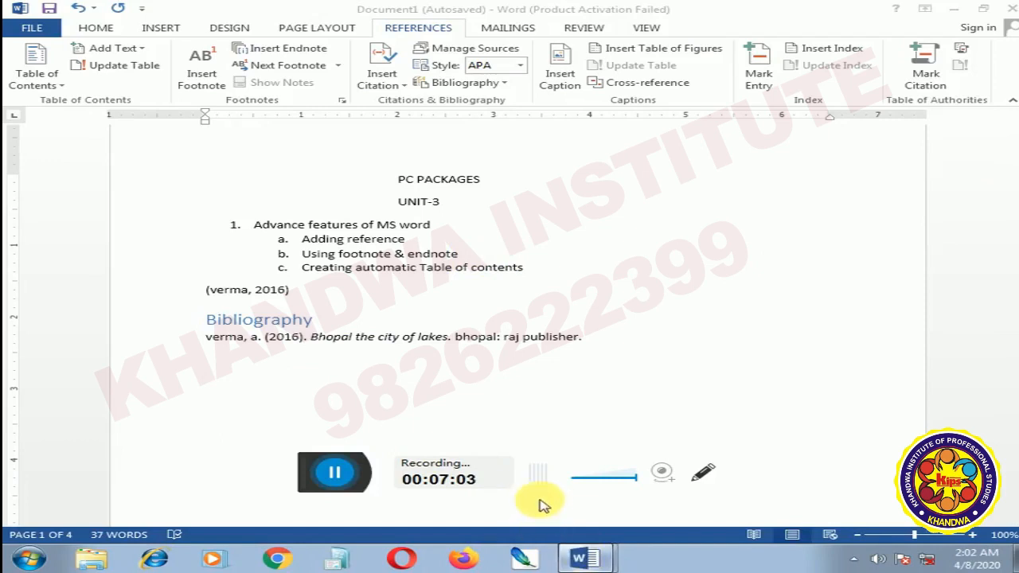
left_click(547, 530)
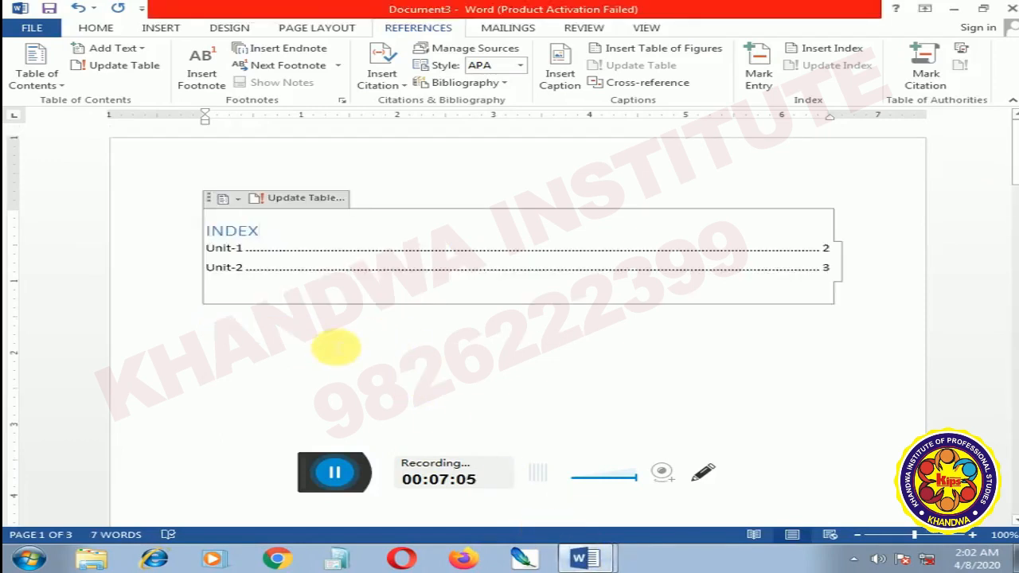
left_click(327, 342)
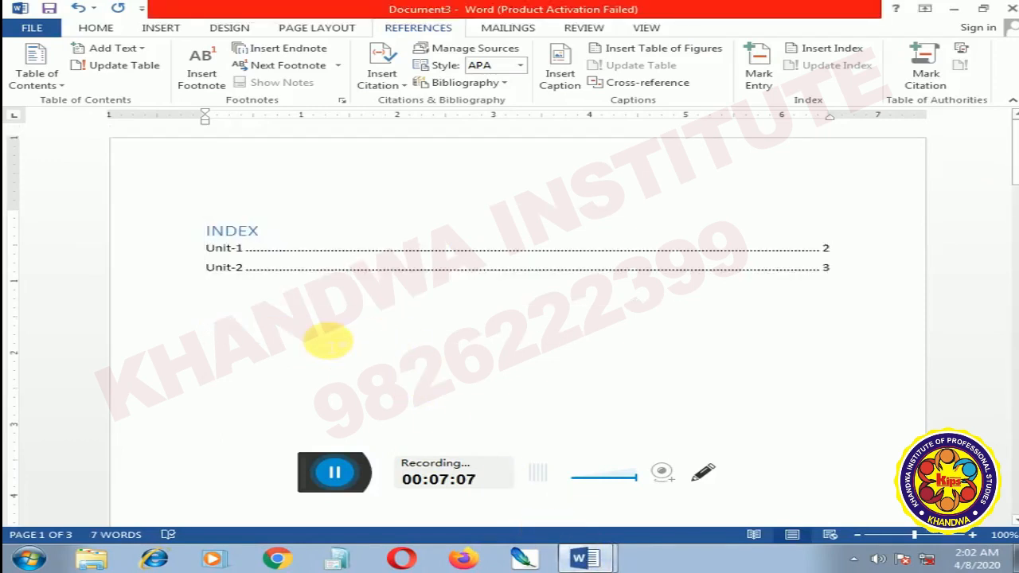
Enter =RAND() below the index to generate five paragraphs of sample text
type("=")
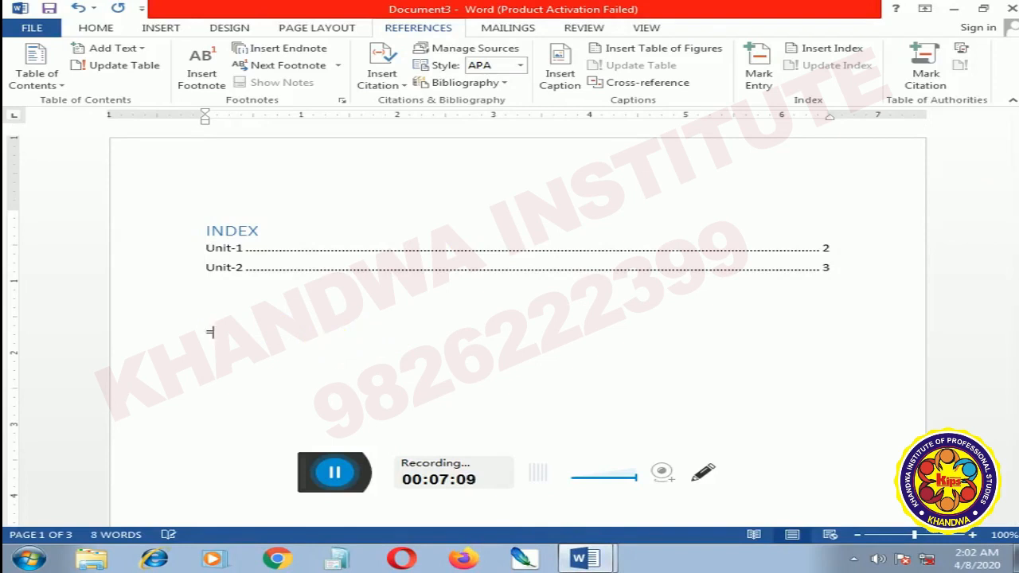
type("RAAN")
key("BackSpace")
key("BackSpace")
type("NND")
key("BackSpace")
key("BackSpace")
key("BackSpace")
type("D")
key("Menu")
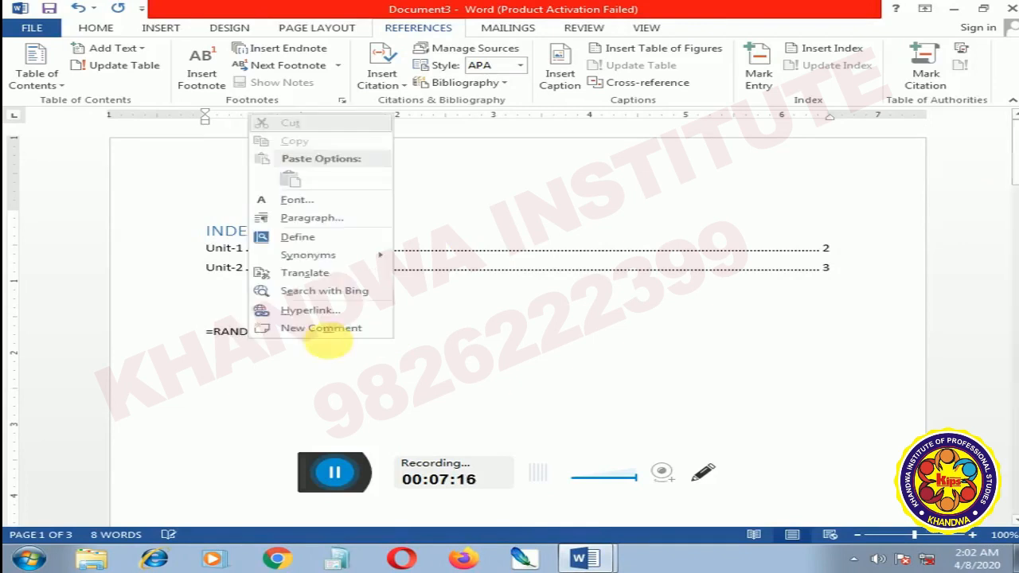
left_click(333, 346)
type("()")
key("BackSpace")
key("BackSpace")
key("BackSpace")
type("D")
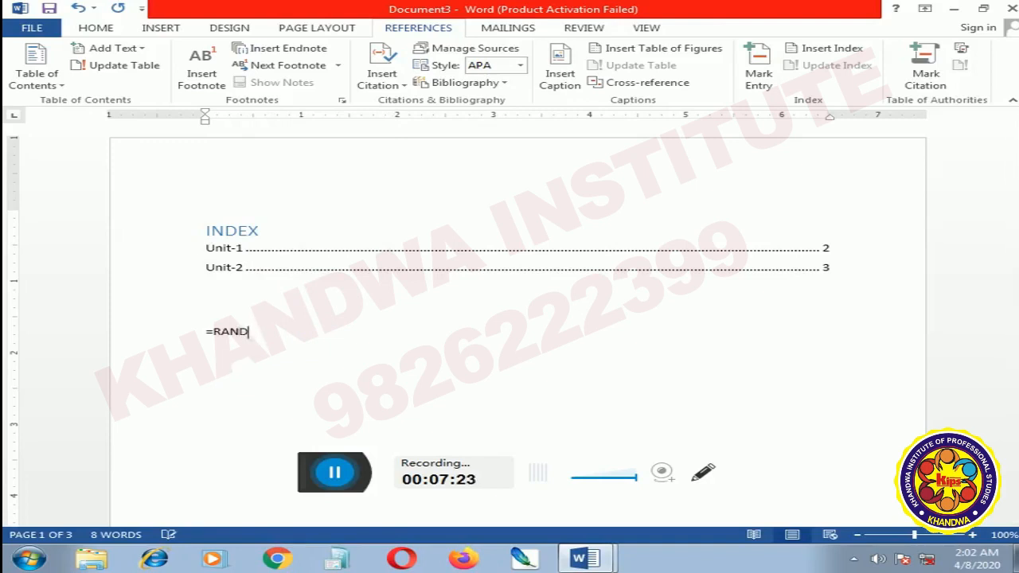
type("(")
key("shift")
key("shift")
key("shift")
key("shift")
key("shift")
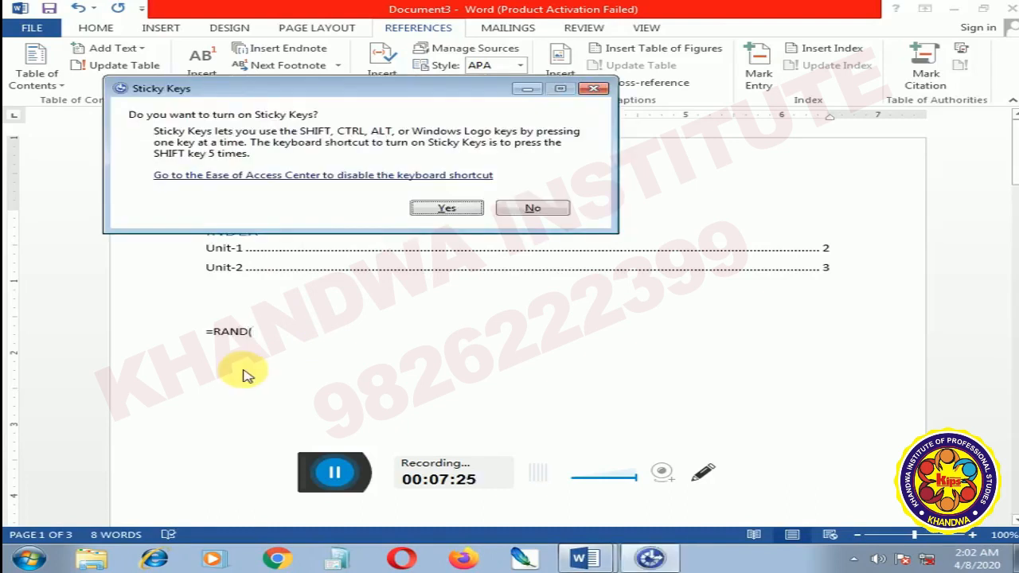
key("Escape")
type("))")
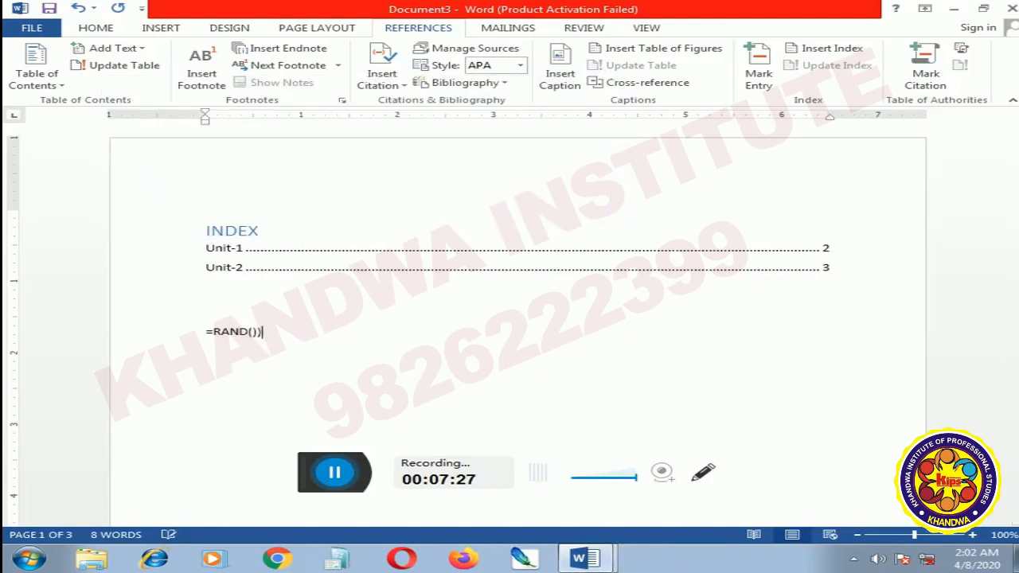
key("Return")
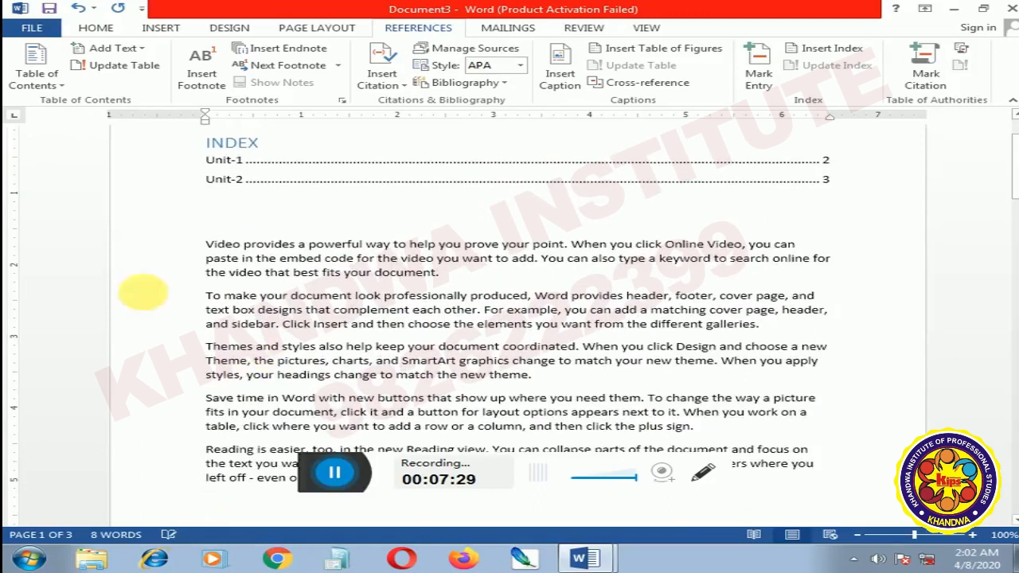
scroll(273, 278, "down", 1)
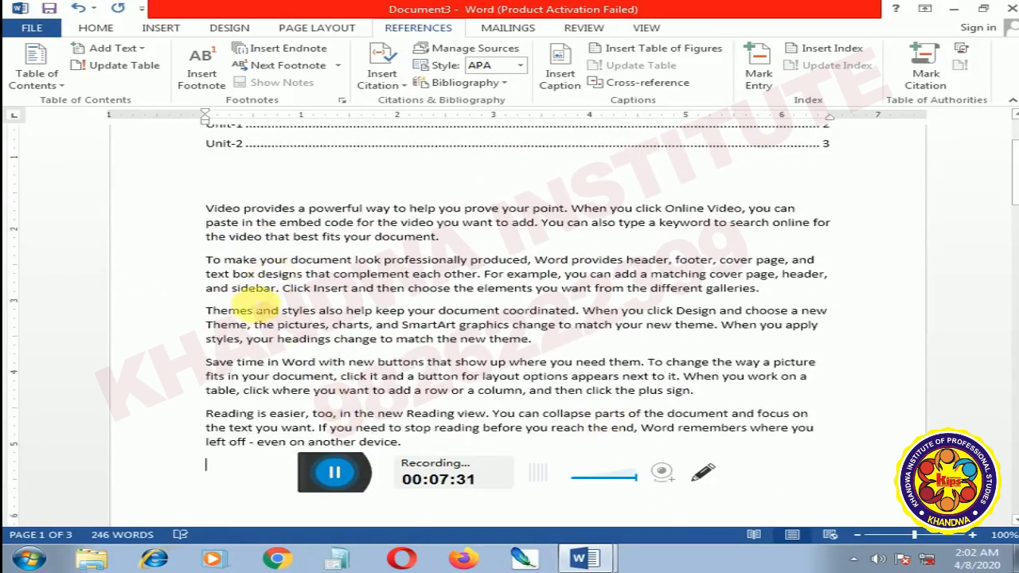
left_click(442, 237)
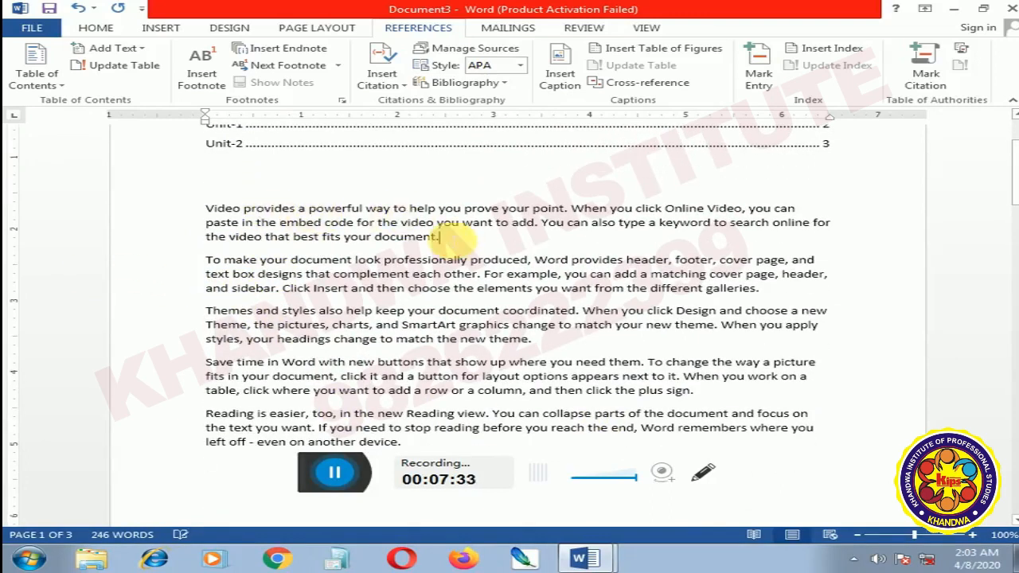
Insert a footnote after "document." in the first sample paragraph reading "GOODD"
left_click(210, 74)
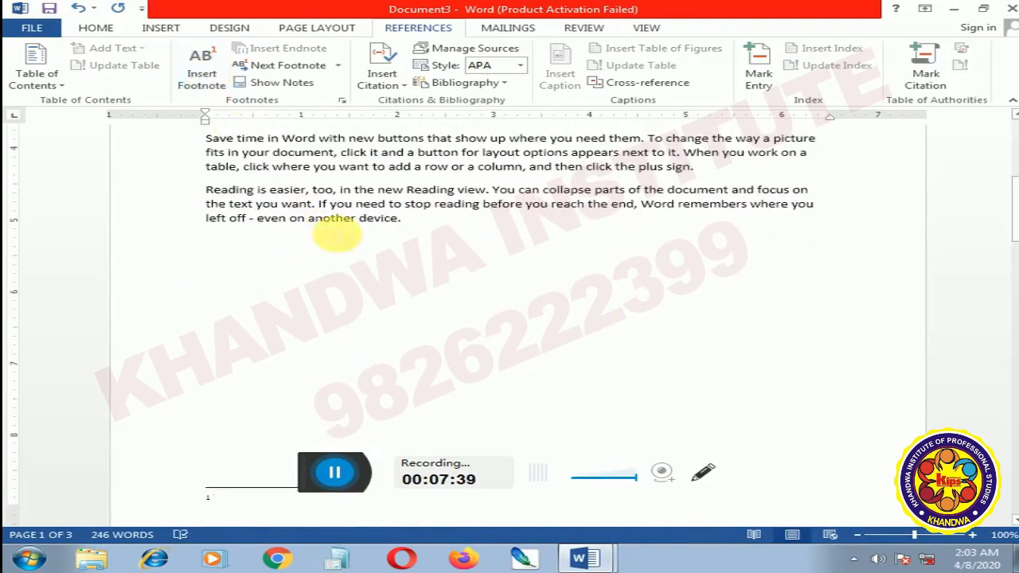
scroll(505, 255, "up", 2)
scroll(470, 139, "up", 3)
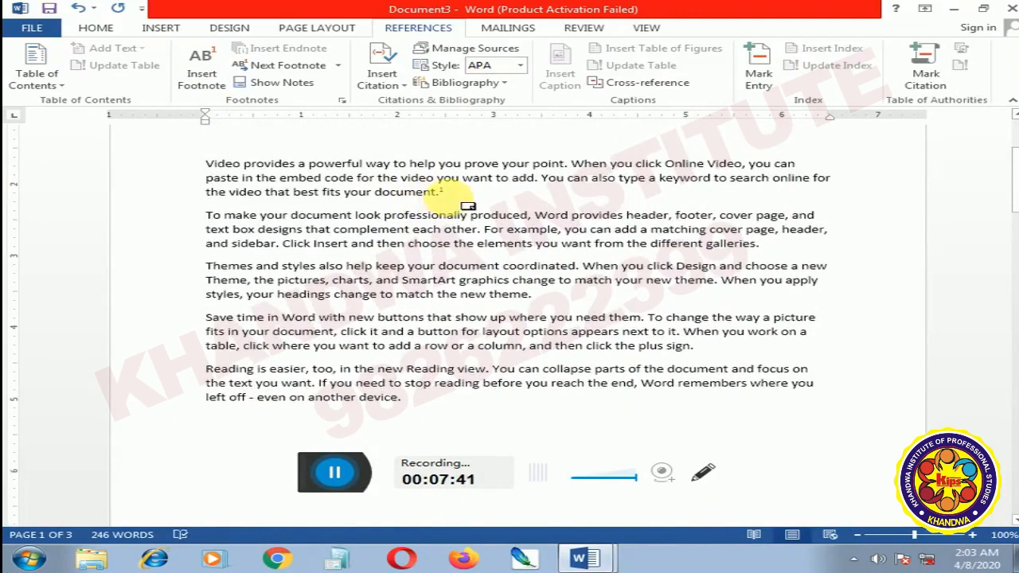
scroll(422, 207, "down", 5)
scroll(410, 219, "down", 3)
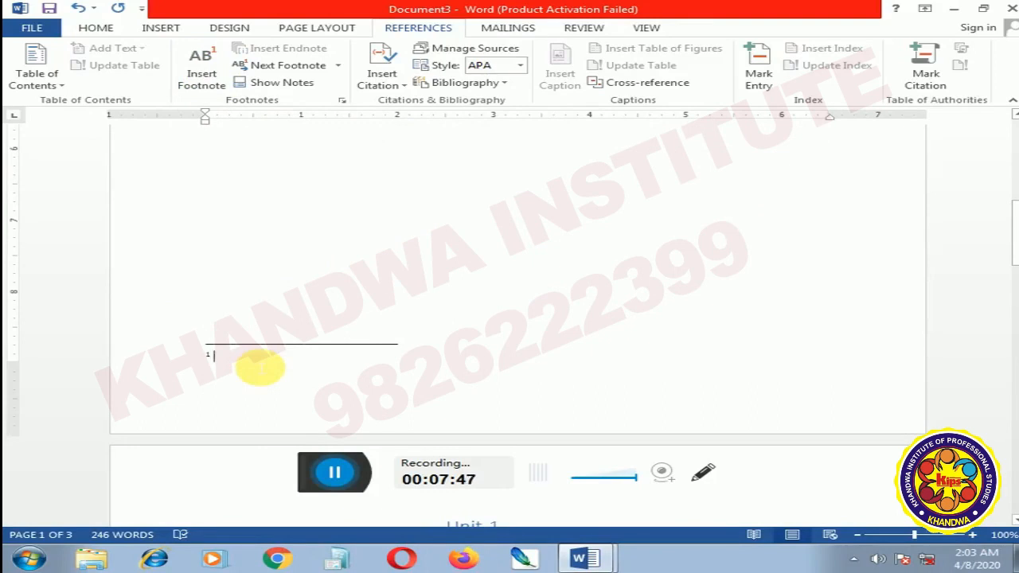
type("goodd")
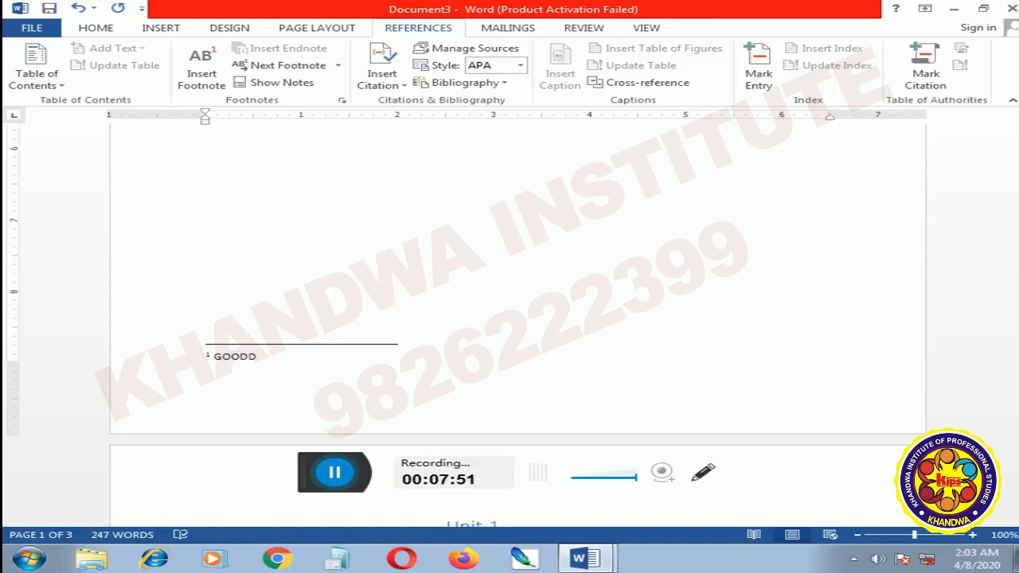
scroll(231, 239, "up", 4)
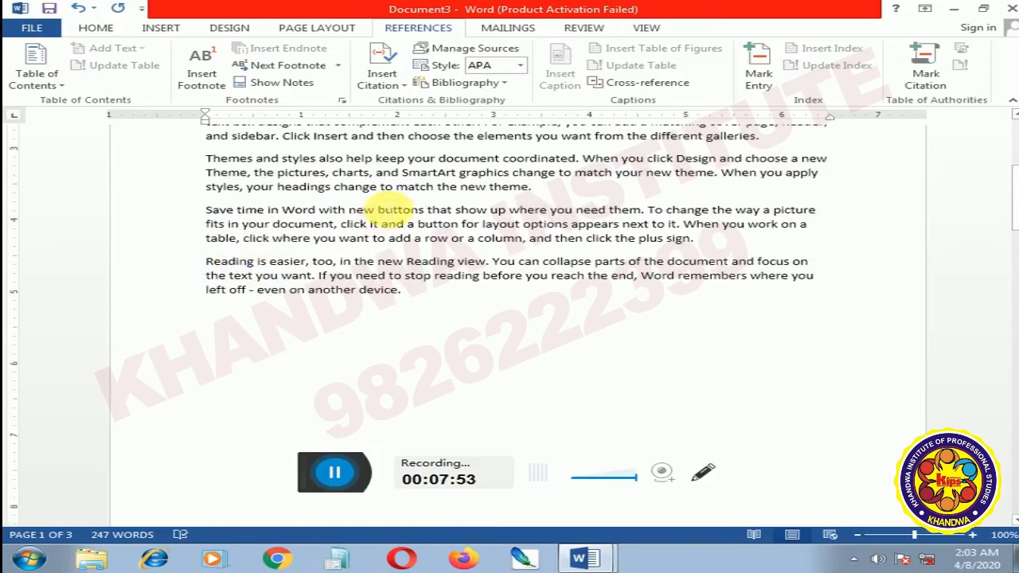
scroll(382, 199, "up", 3)
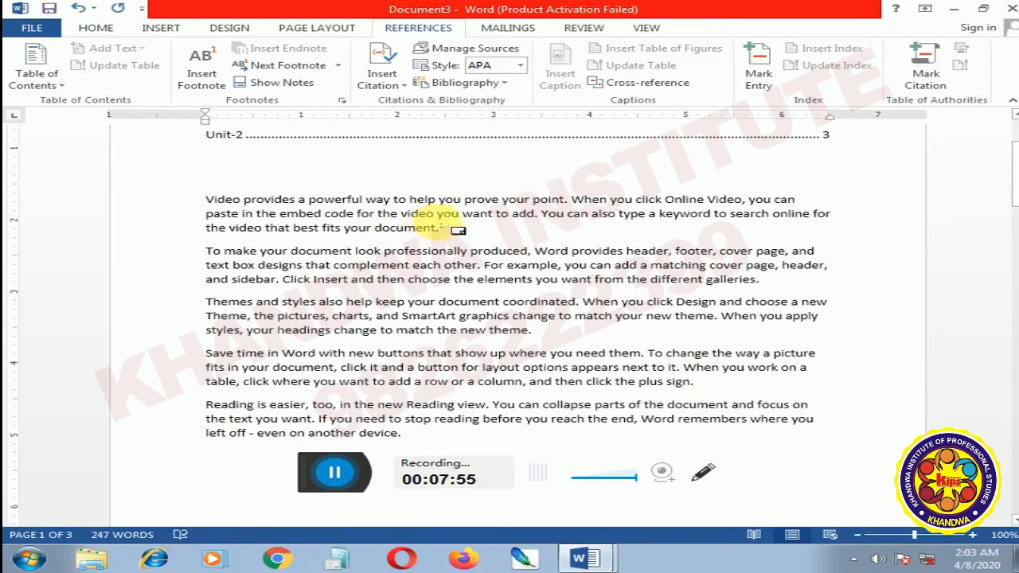
mouse_move(462, 230)
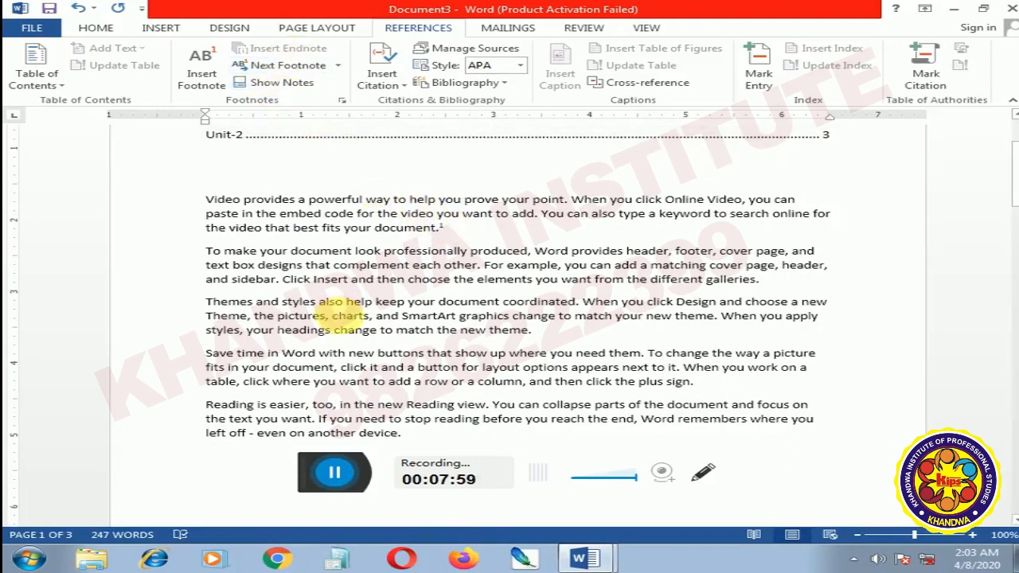
Insert endnote i after "galleries." in the second sample paragraph with the text "GOOD WRITING"
left_click(298, 281)
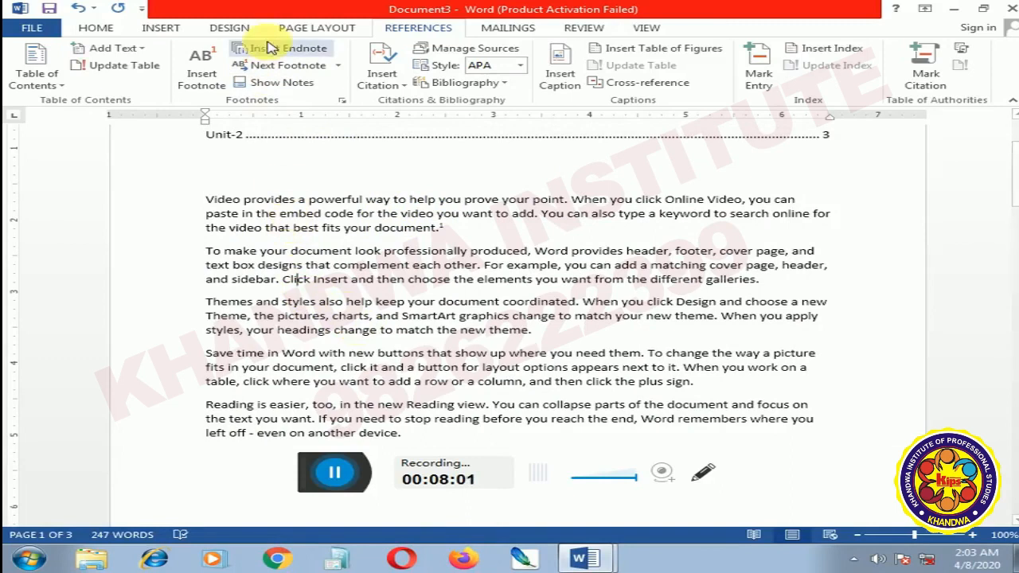
left_click(766, 280)
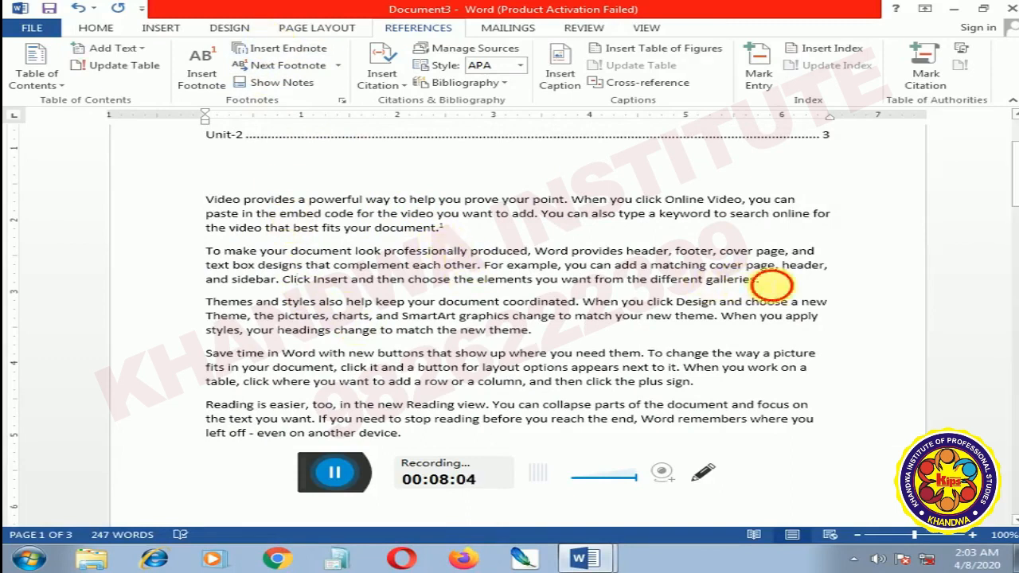
left_click(290, 49)
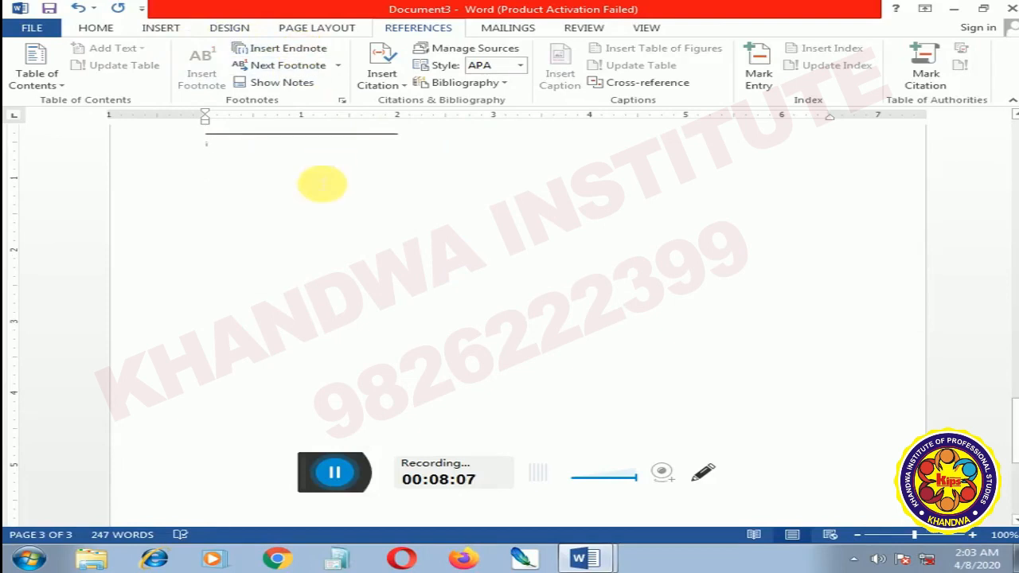
type("GOOD W")
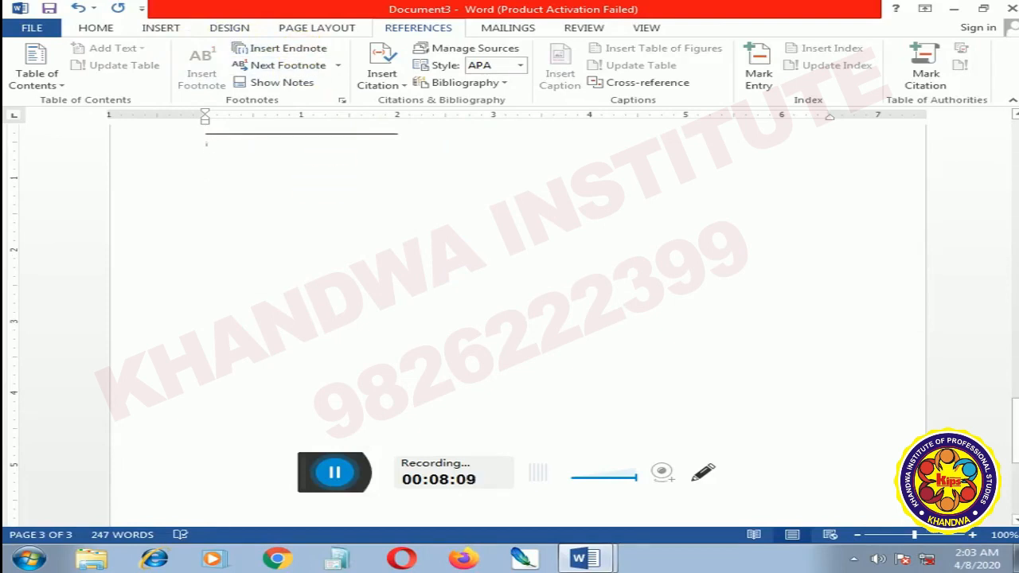
type("RITING")
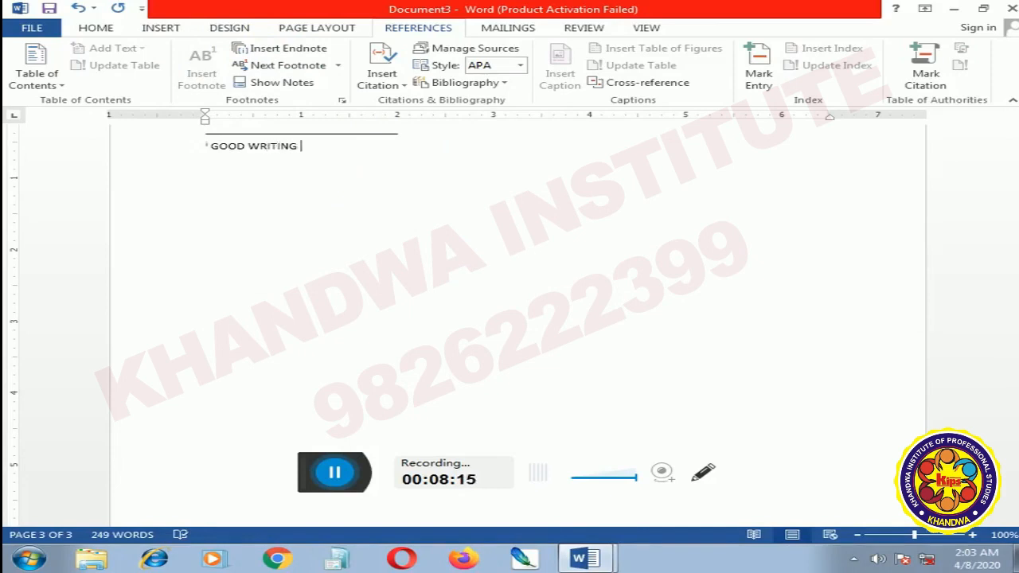
scroll(205, 217, "up", 5)
scroll(205, 217, "up", 10)
scroll(205, 216, "up", 10)
scroll(206, 217, "up", 10)
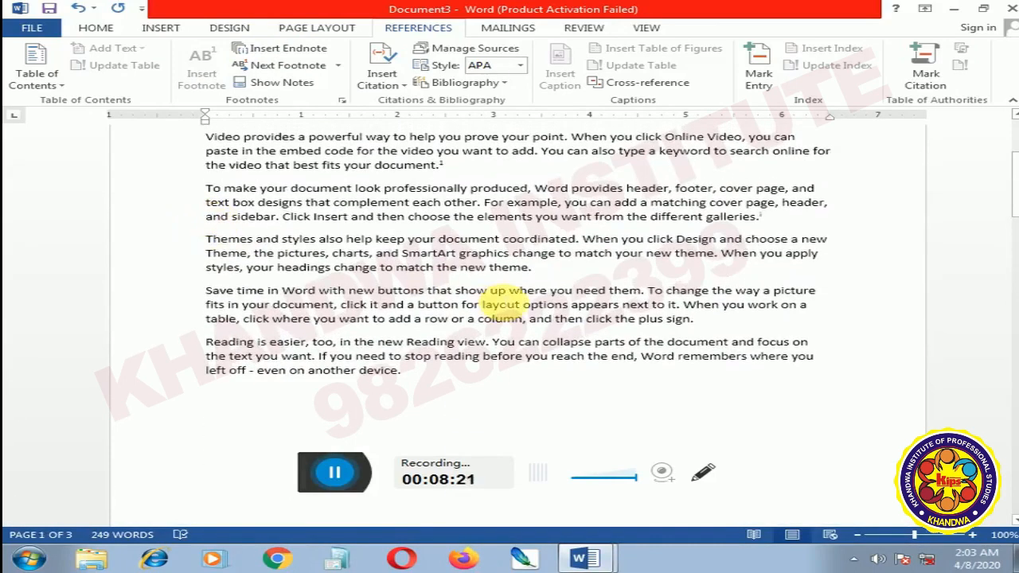
Review the footnote and endnote in Document3, then switch back to Document1, PC PACKAGES
scroll(621, 338, "up", 3)
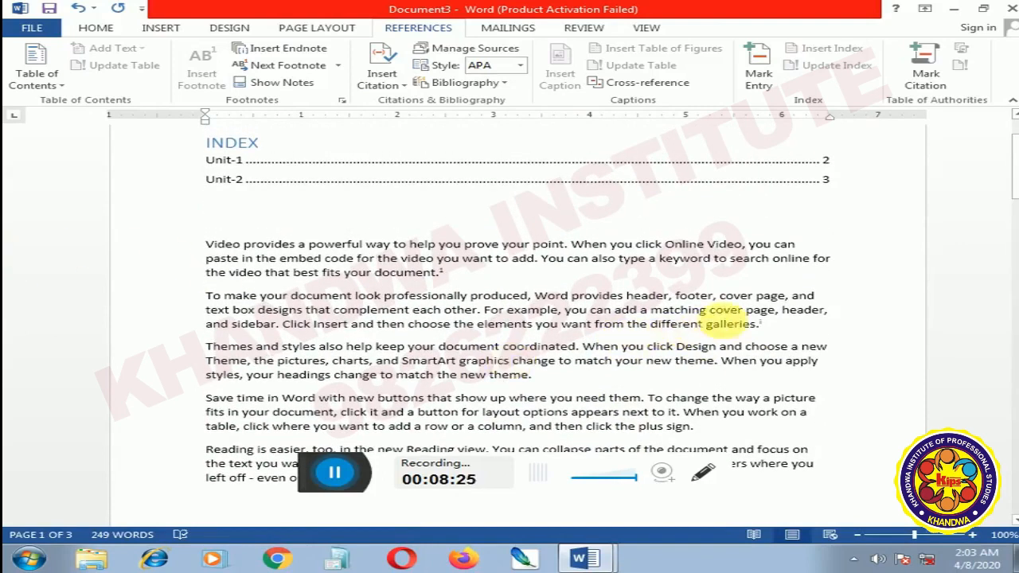
mouse_move(772, 327)
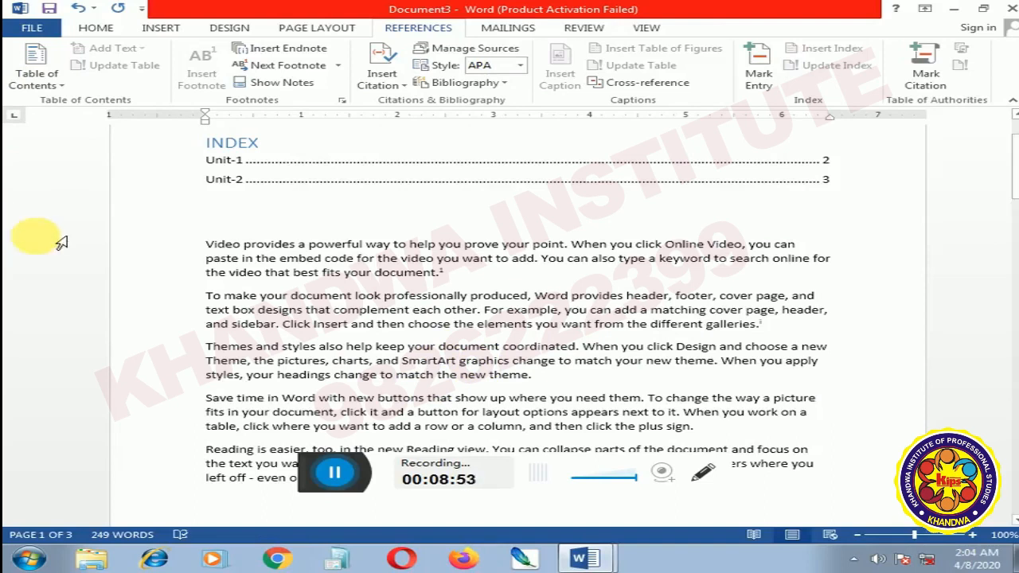
scroll(70, 279, "down", 1)
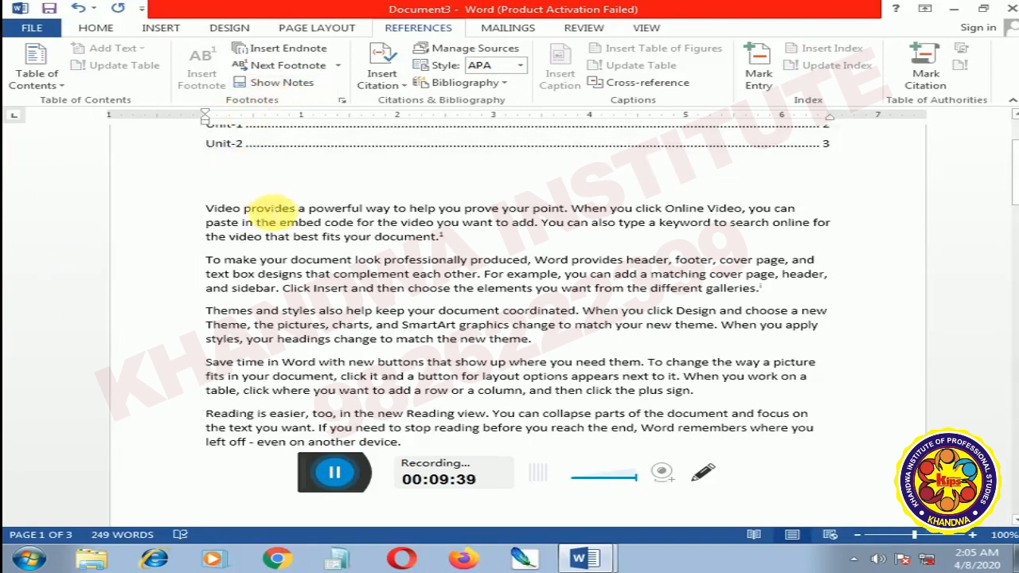
scroll(288, 193, "up", 3)
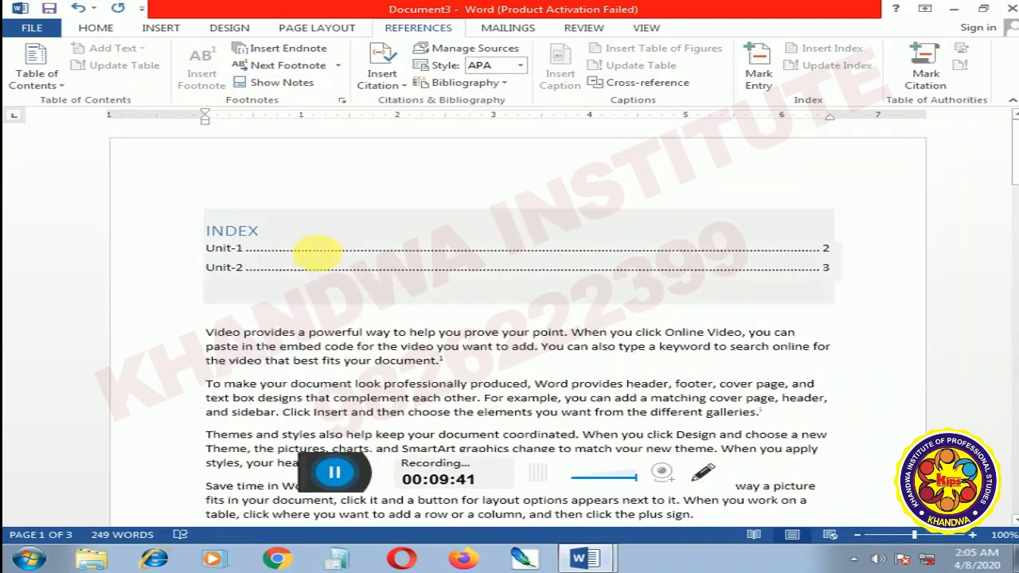
left_click(562, 506)
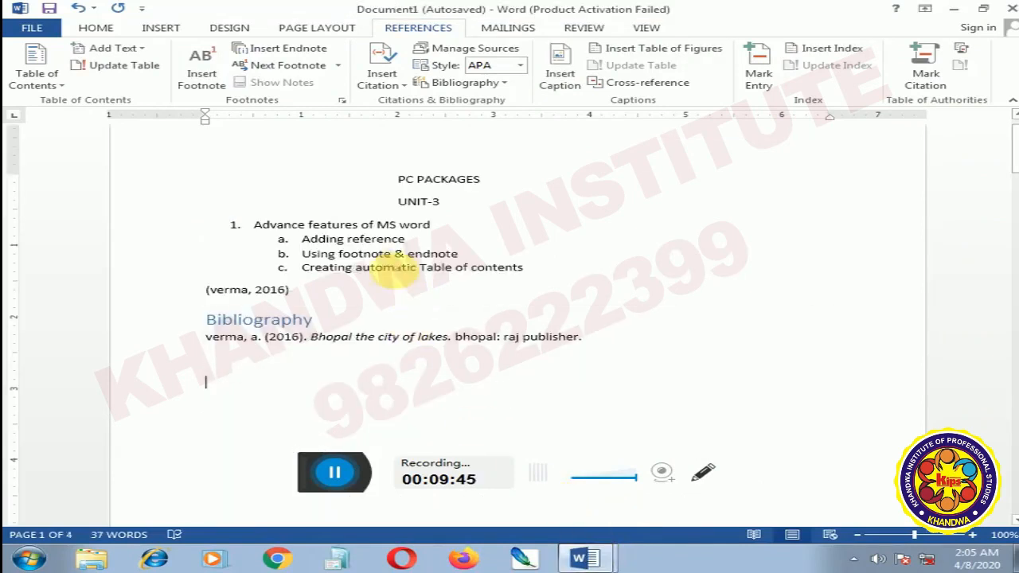